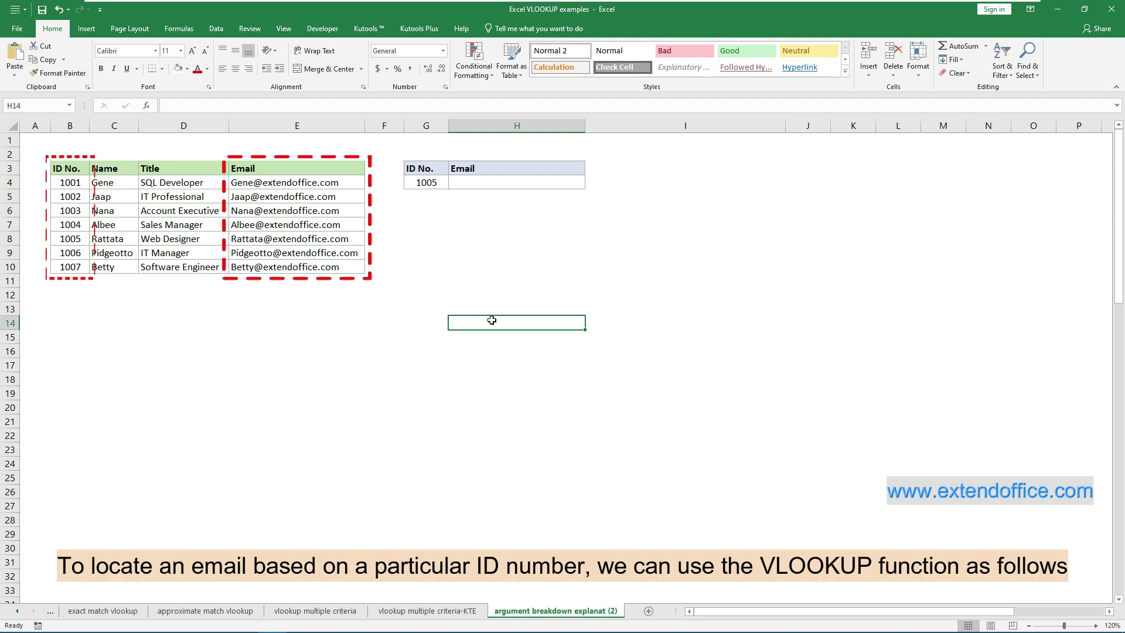
Step: Begin =VLOOKUP( in H4 with the ID in G4 as the lookup value
click(506, 185)
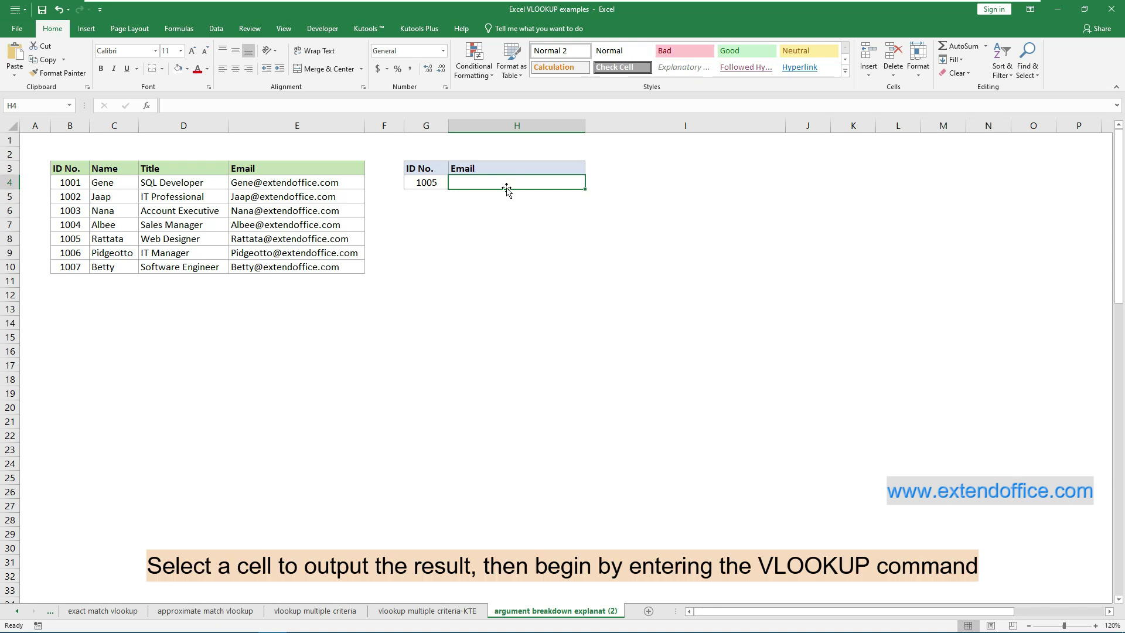
text(=vloo)
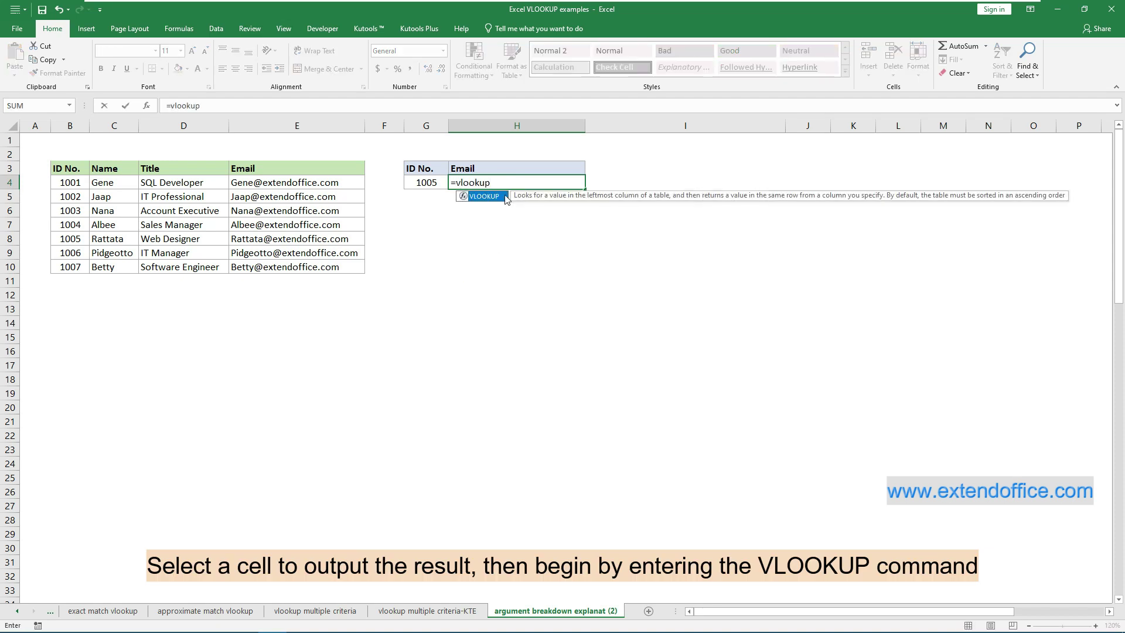
text(kup)
double_click(501, 195)
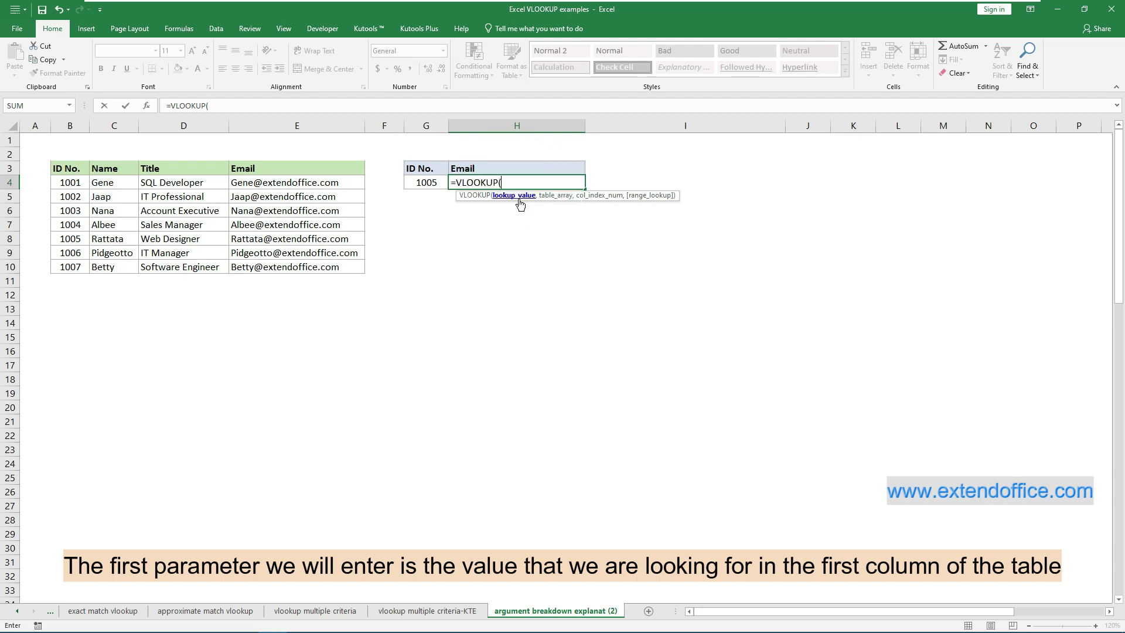
click(436, 183)
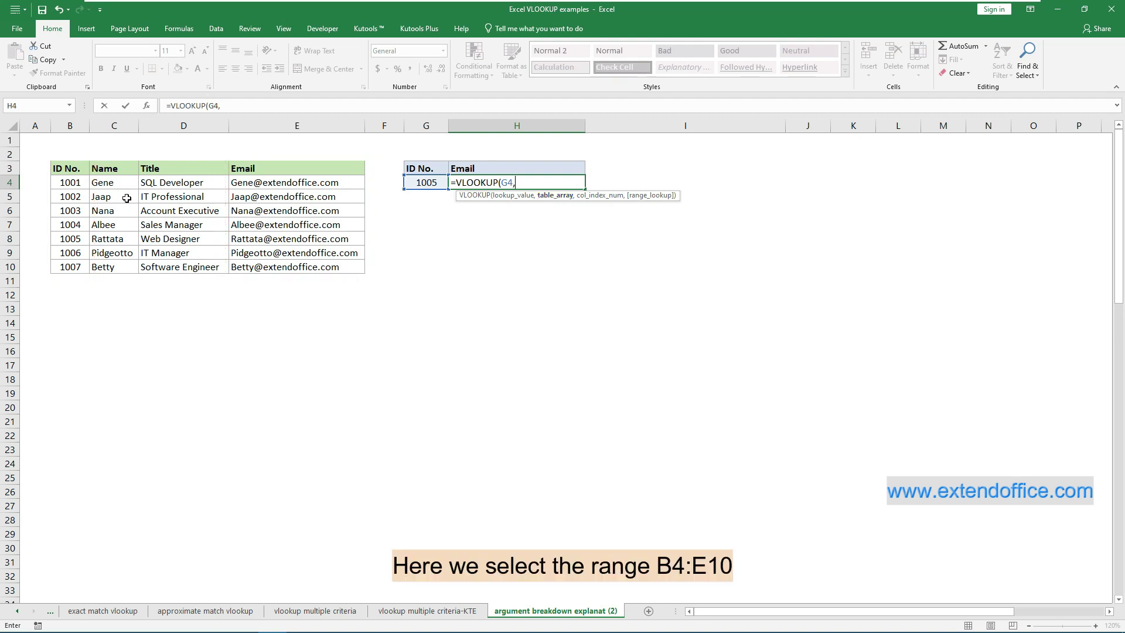
Step: Complete H4 as =VLOOKUP(G4,B4:E10,4,FALSE) to return the email for ID 1005
drag(67, 182, 300, 268)
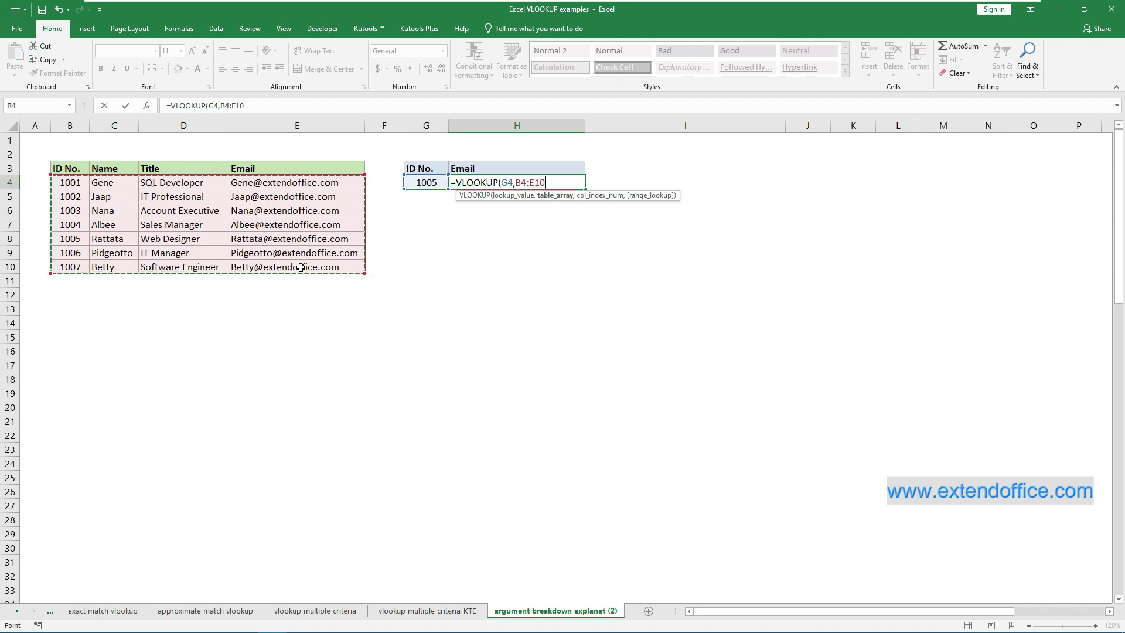
text(,)
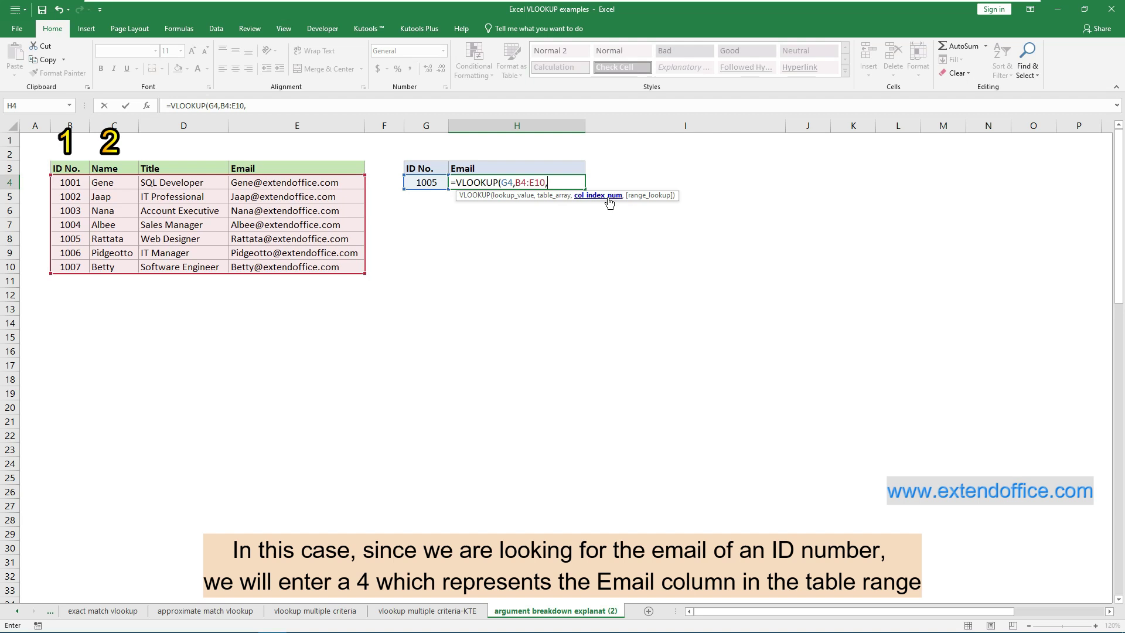
text(4)
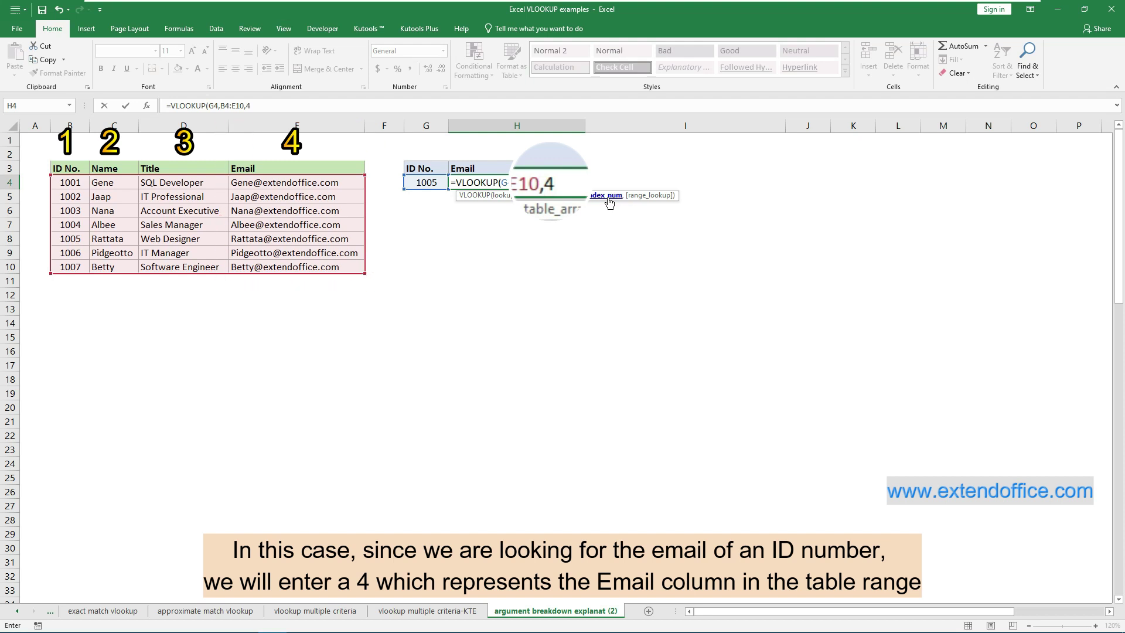
text(,)
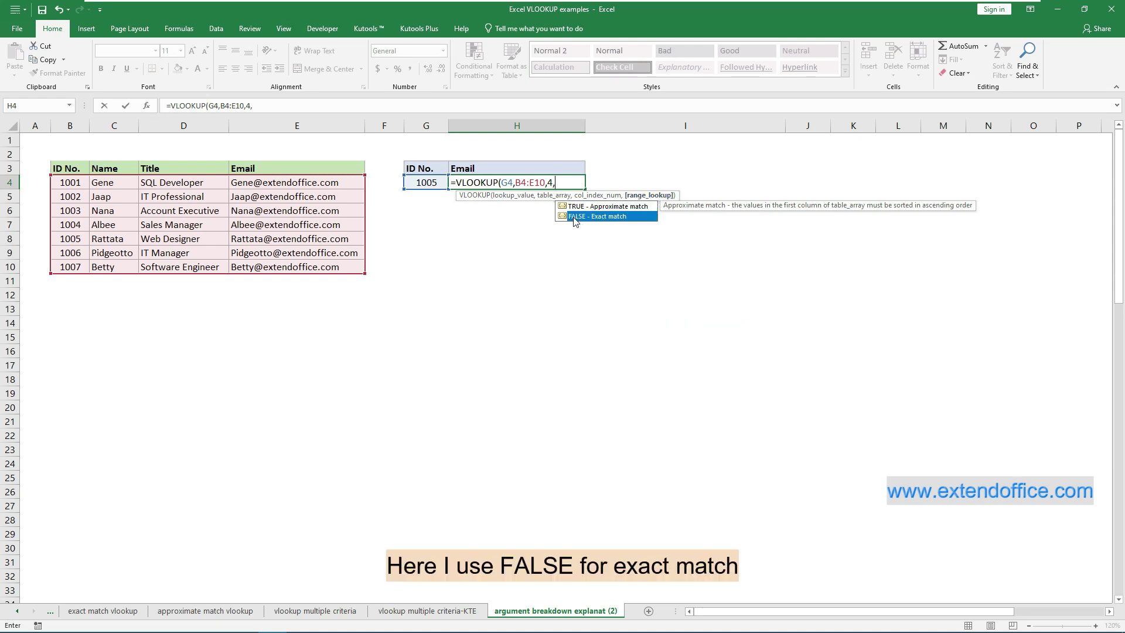
double_click(593, 216)
text())
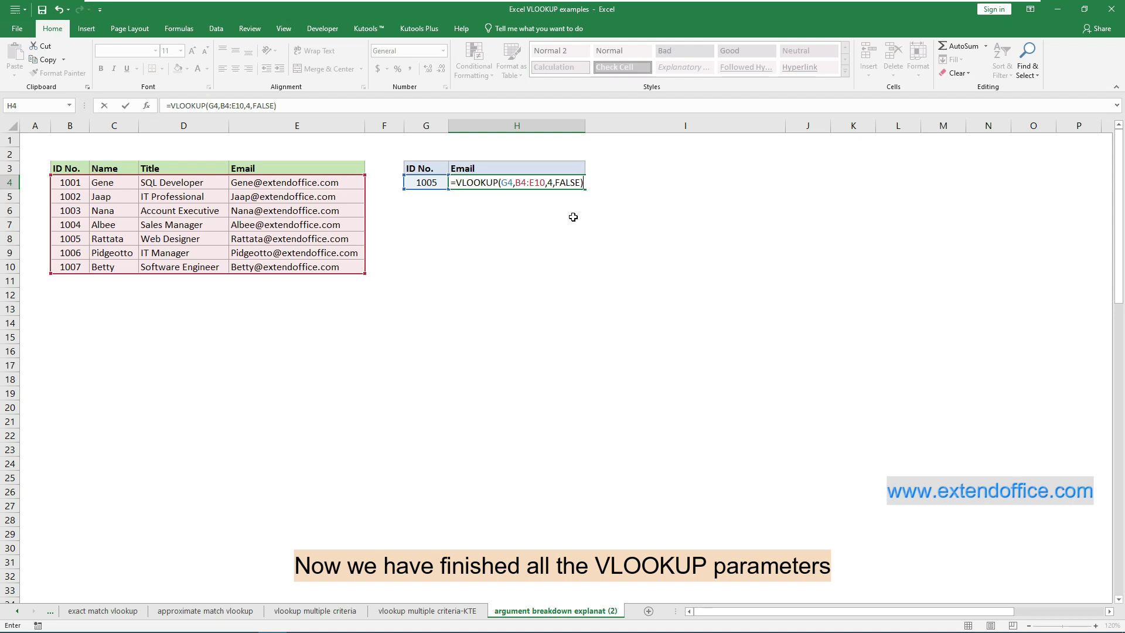
key(Return)
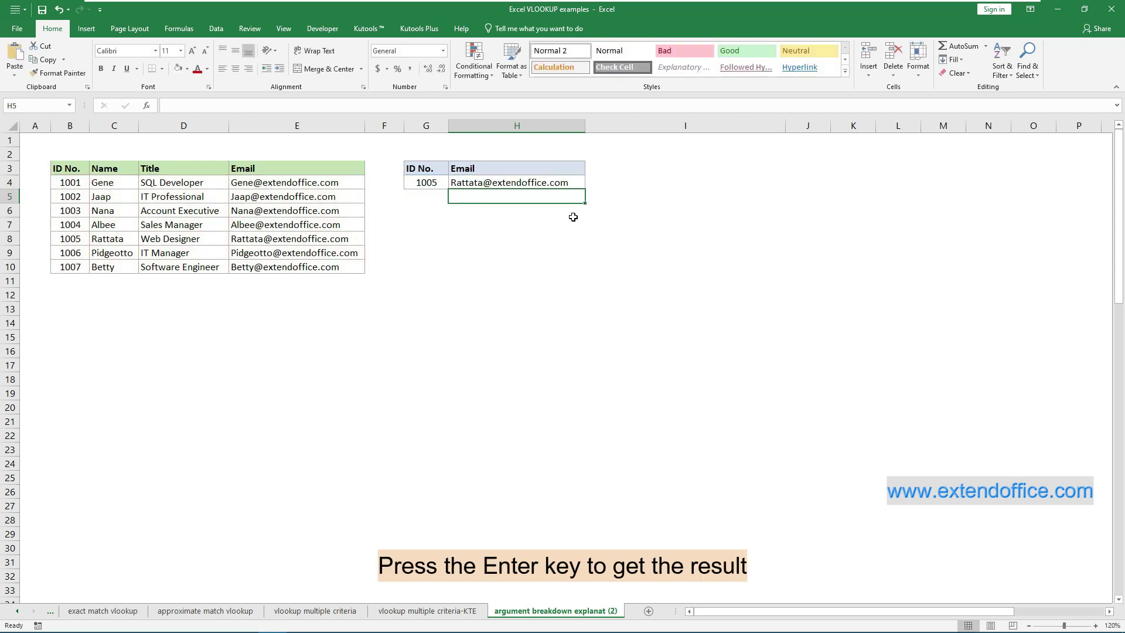
Step: Reselect H4 to review its finished VLOOKUP formula
click(572, 185)
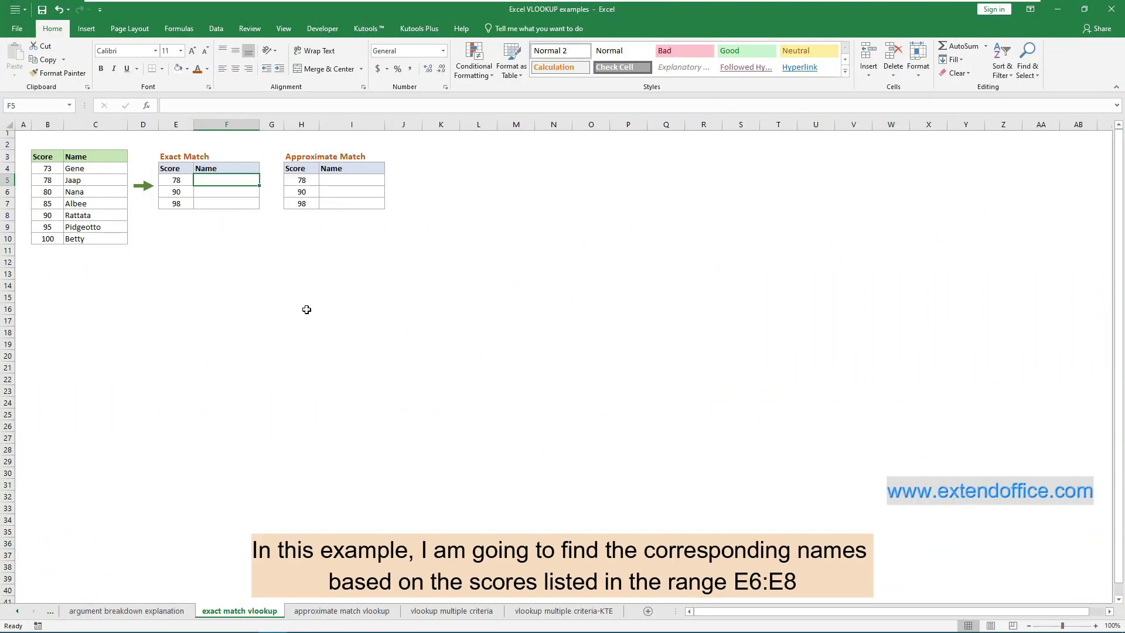
Step: Enter =VLOOKUP(E5,$B$4:$C$10,2,FALSE) in F5 for the first exact-match name
drag(98, 171, 99, 242)
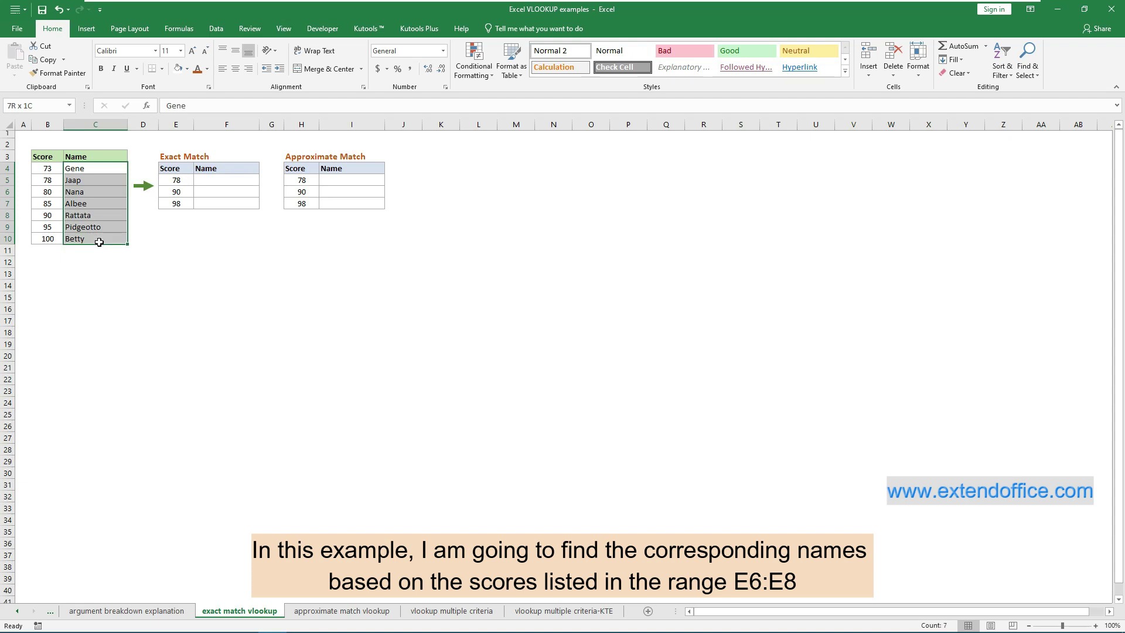
drag(175, 182, 176, 203)
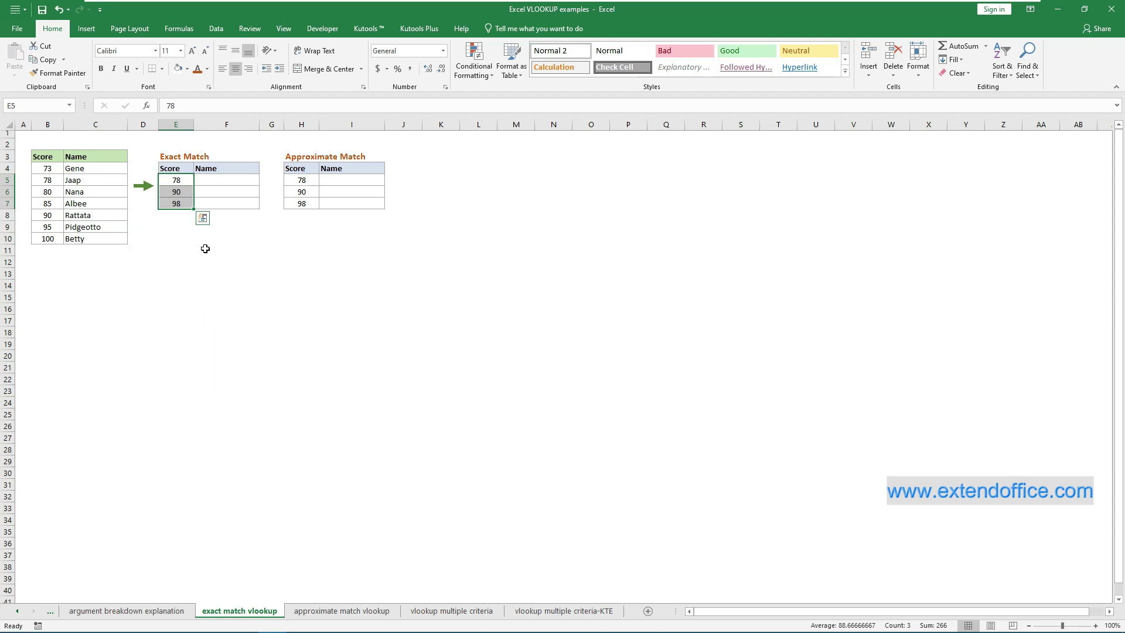
click(240, 181)
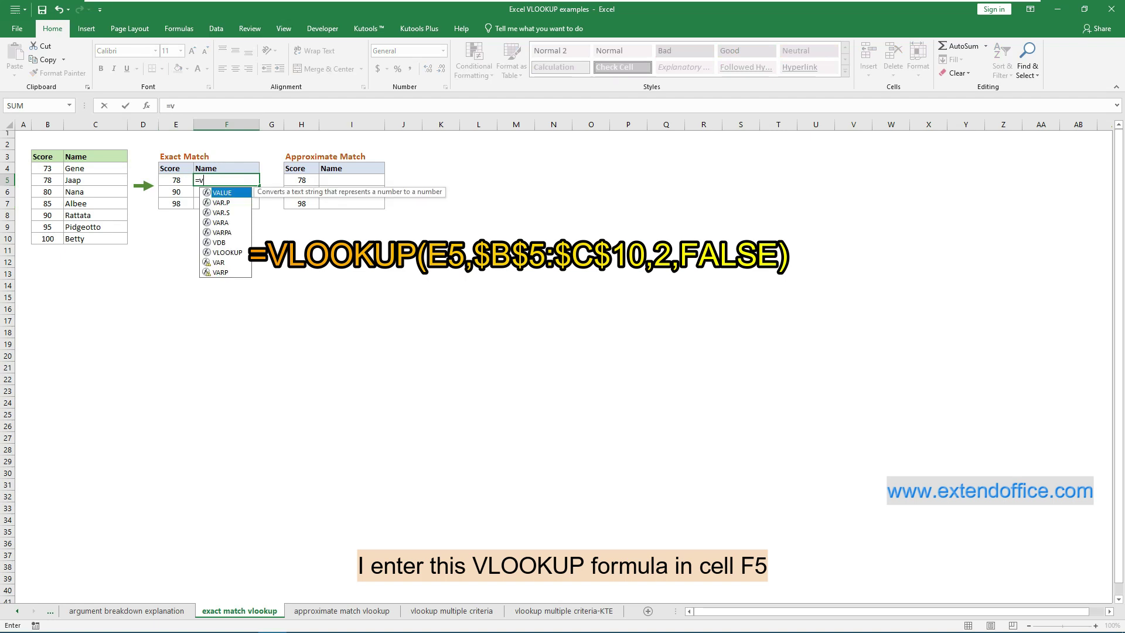
text(look)
double_click(227, 193)
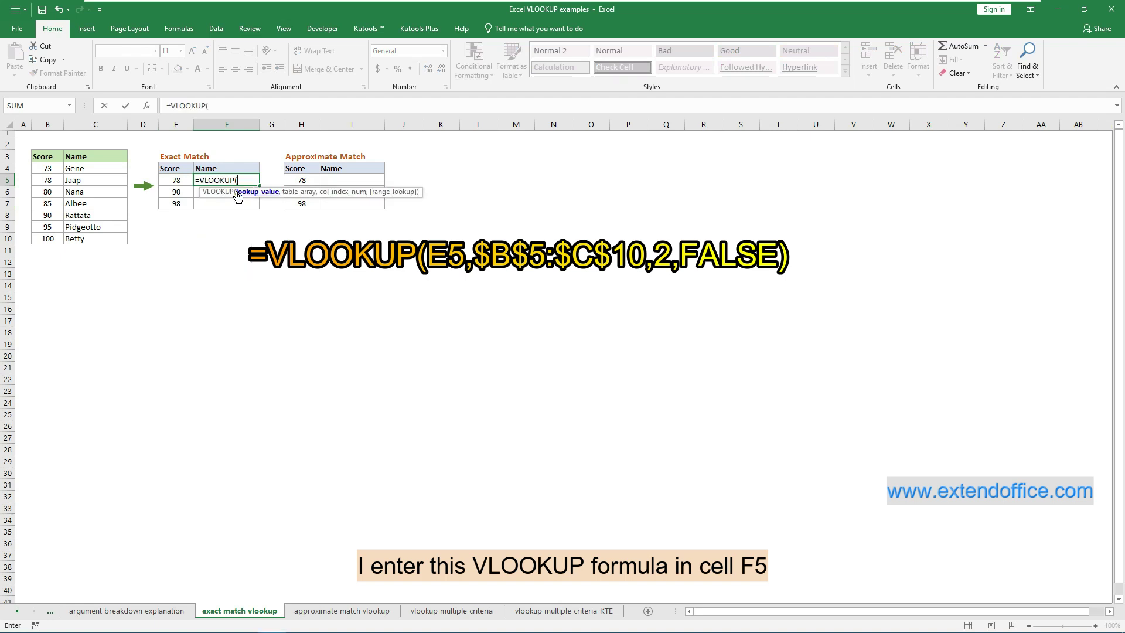
click(180, 179)
text(,)
drag(51, 168, 101, 236)
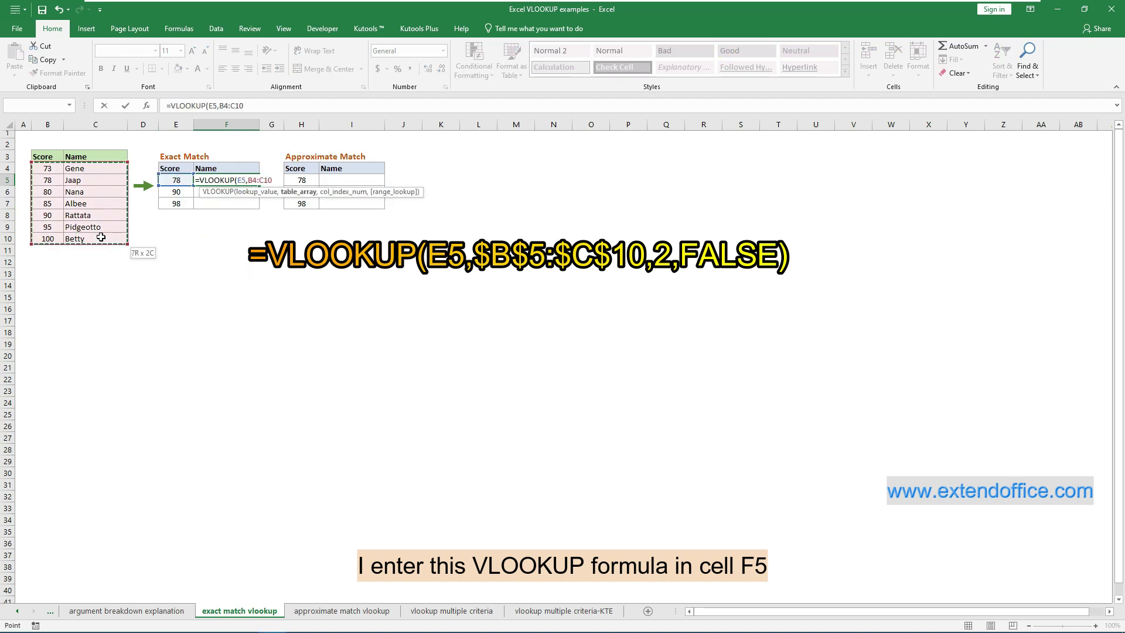
text(,)
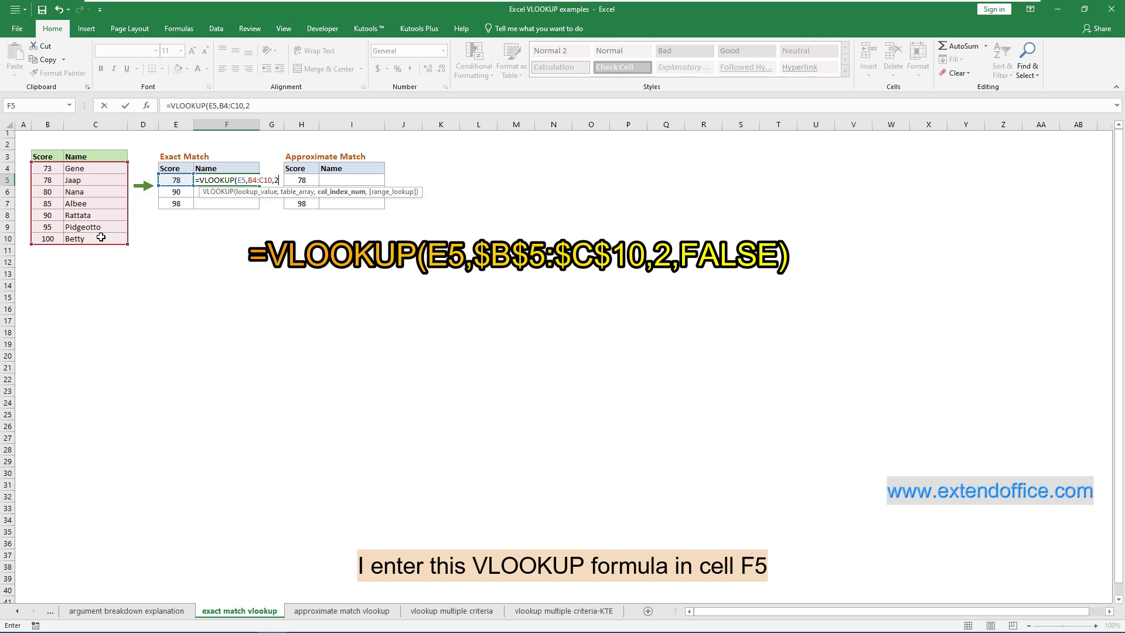
text(2,)
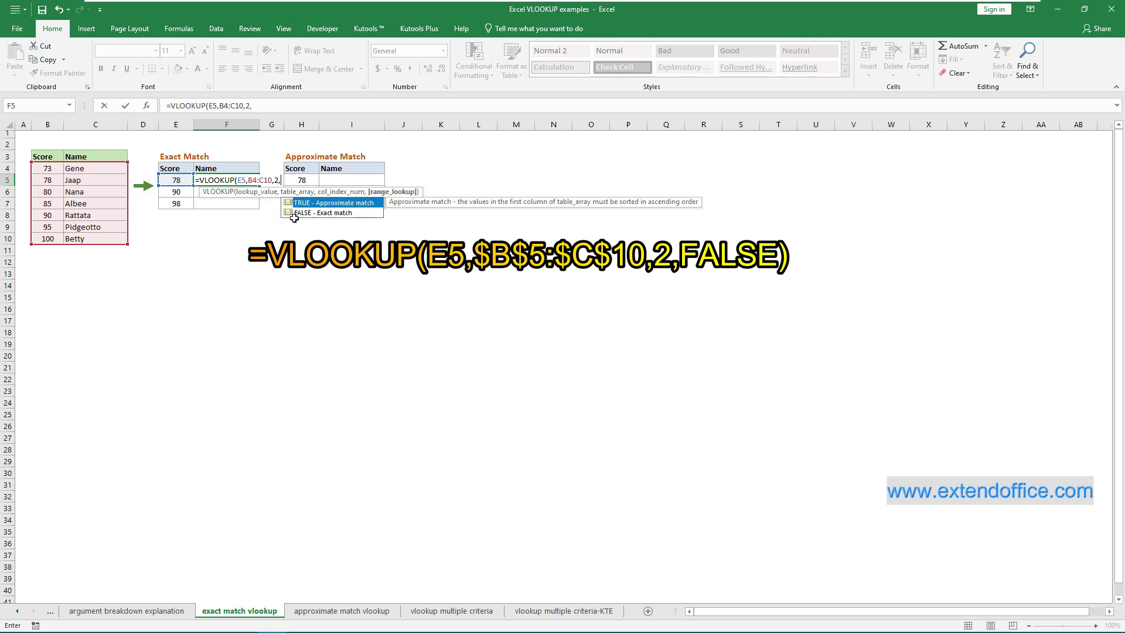
double_click(302, 210)
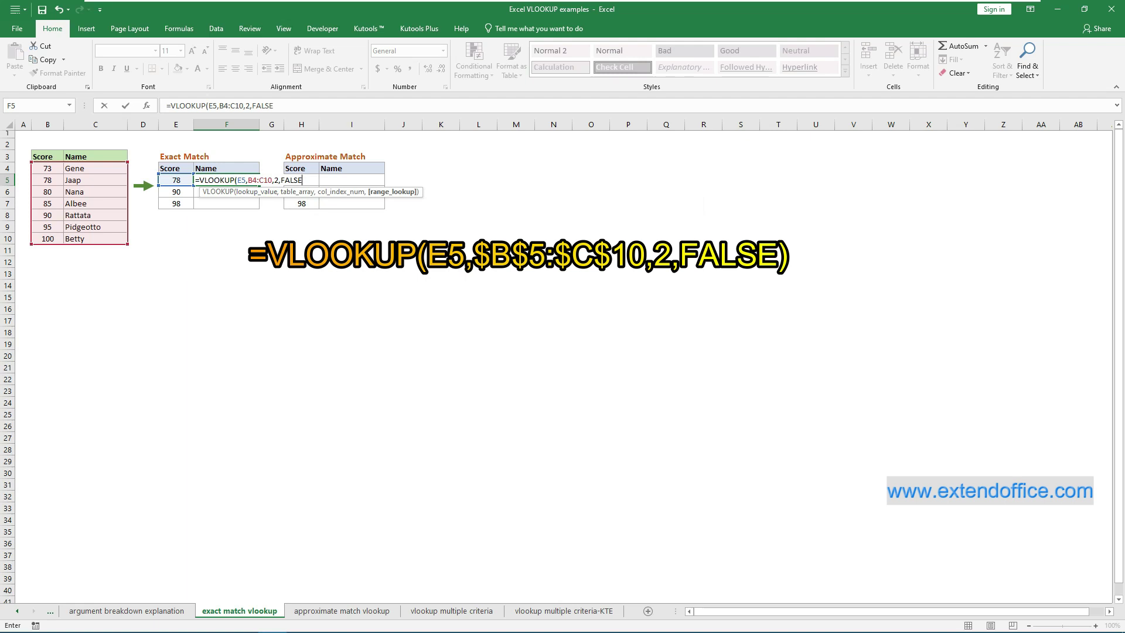
click(272, 180)
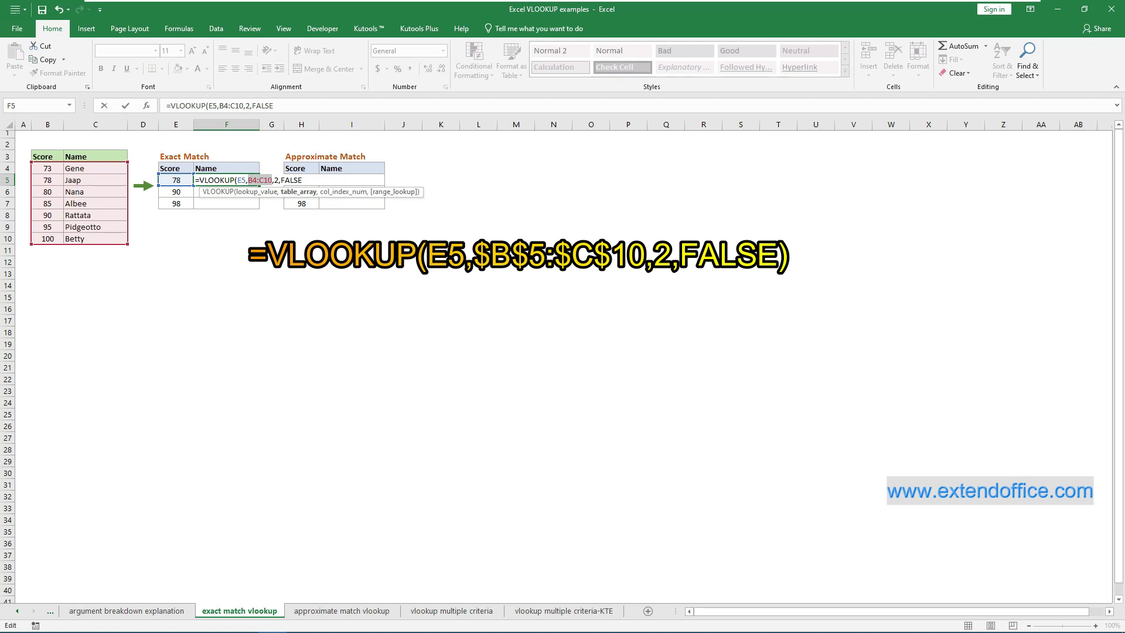
key(F4)
key(Return)
Step: Fill F5's formula down to F7 and check the #N/A result for score 98
click(255, 180)
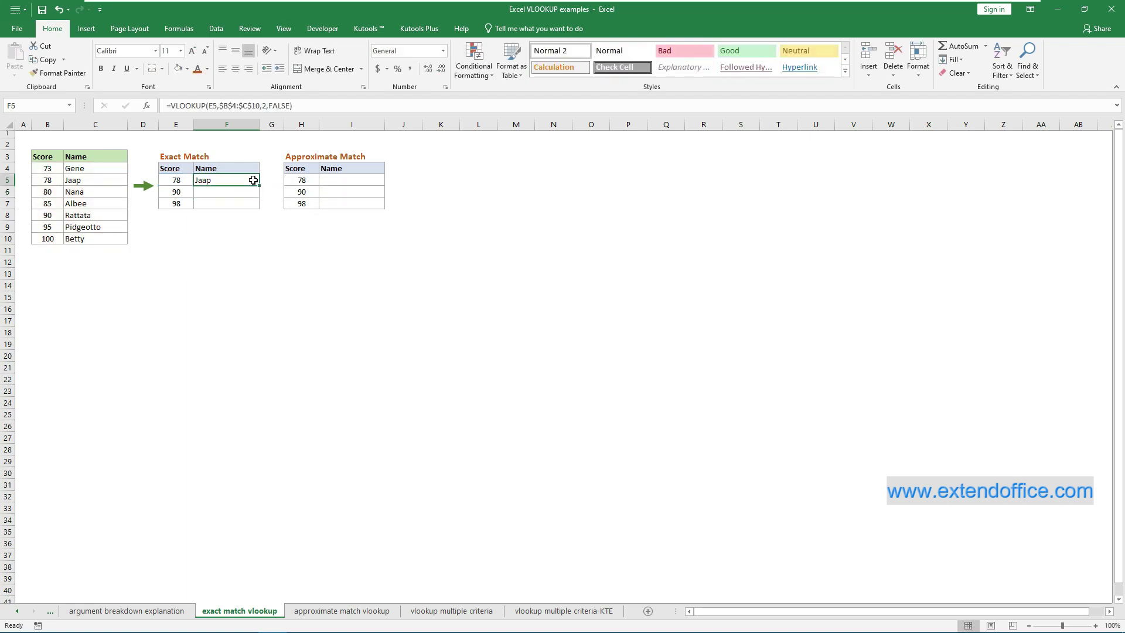
drag(259, 186, 259, 209)
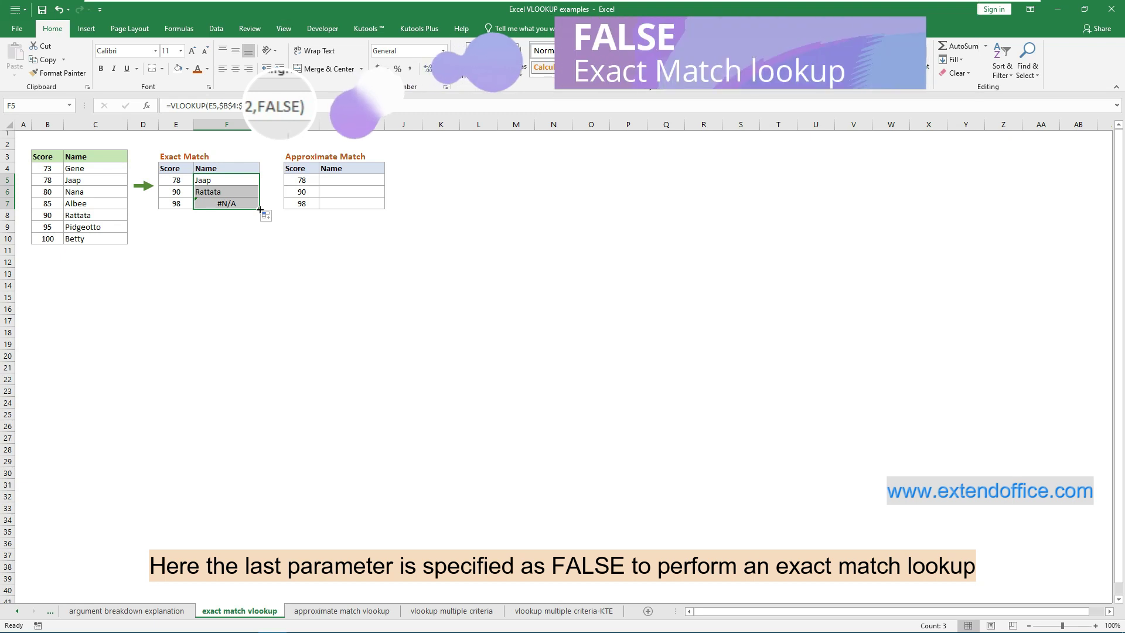
click(187, 203)
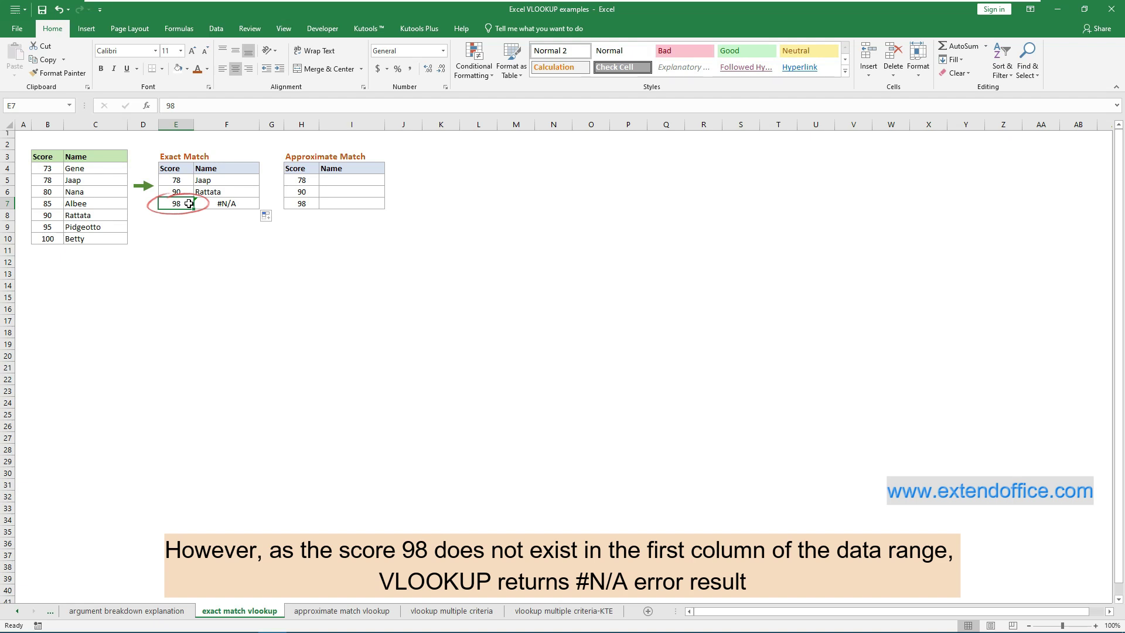
click(243, 204)
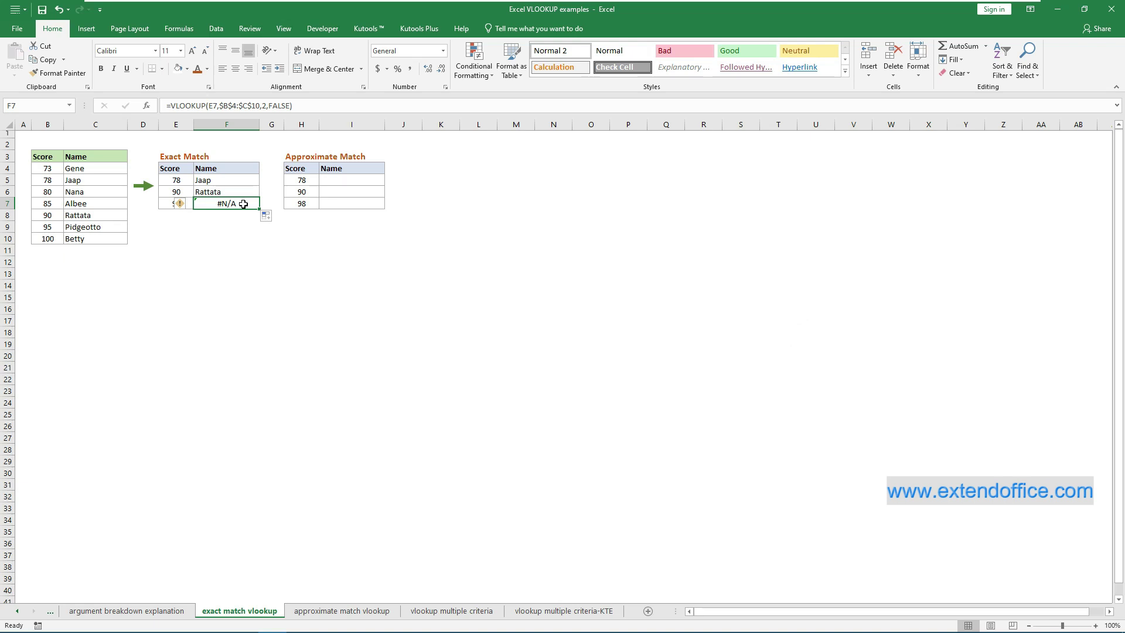
Step: Enter =VLOOKUP(H5,$B$4:$C$10,2,TRUE) in I5, fill to I7, and check score 98's match
click(340, 180)
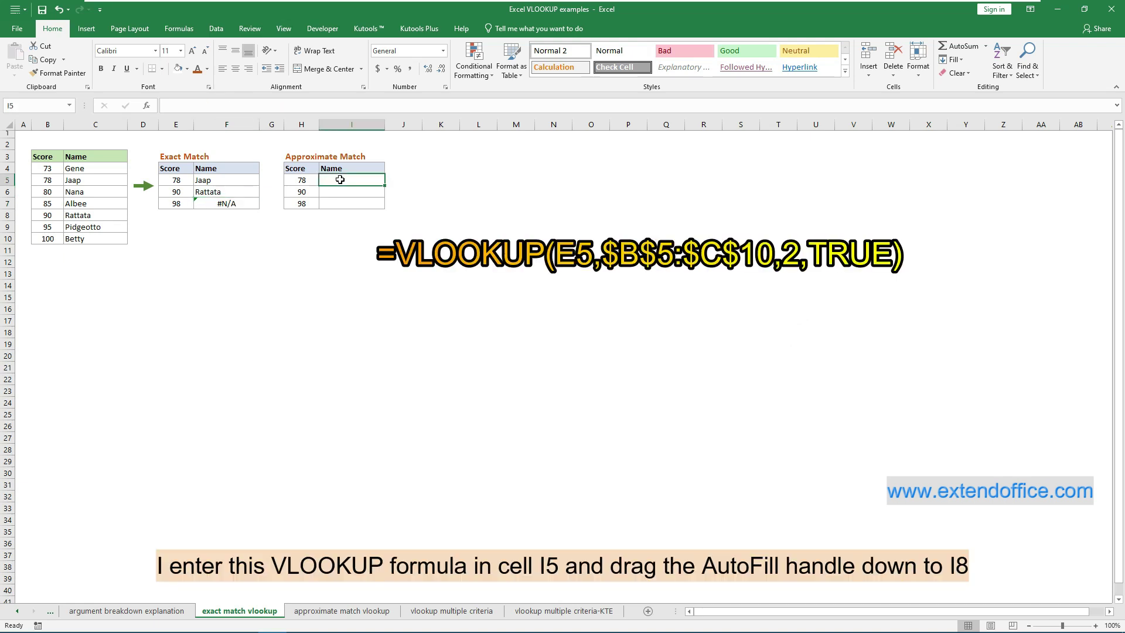
text(=VLOOKUP(H5,$B$4:$C$10,2,TRUE)
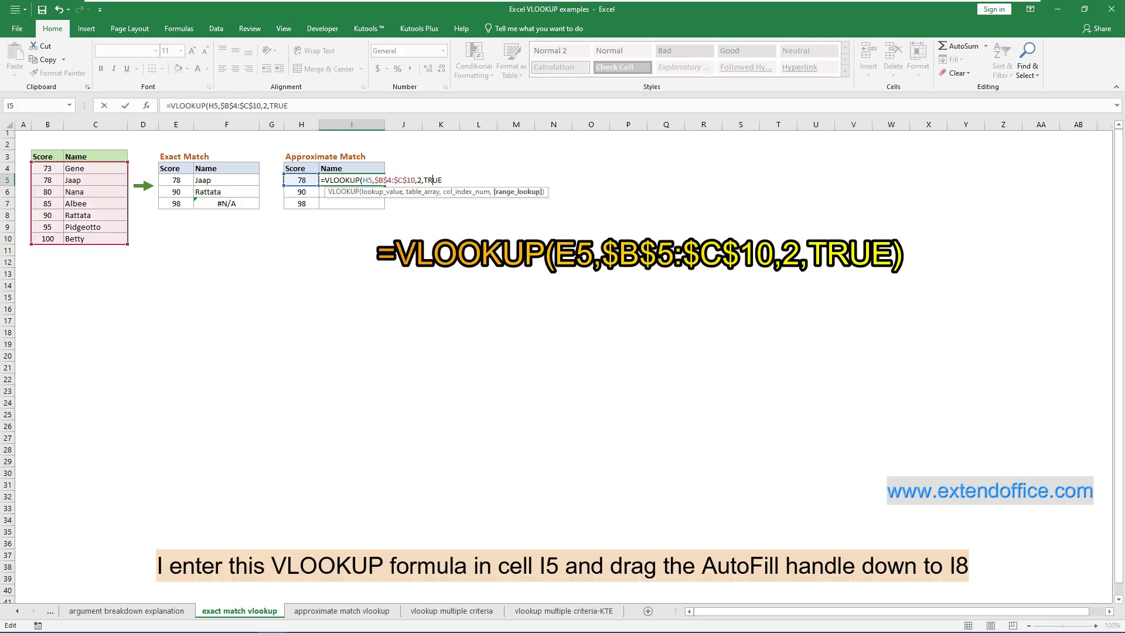
key(Return)
click(371, 183)
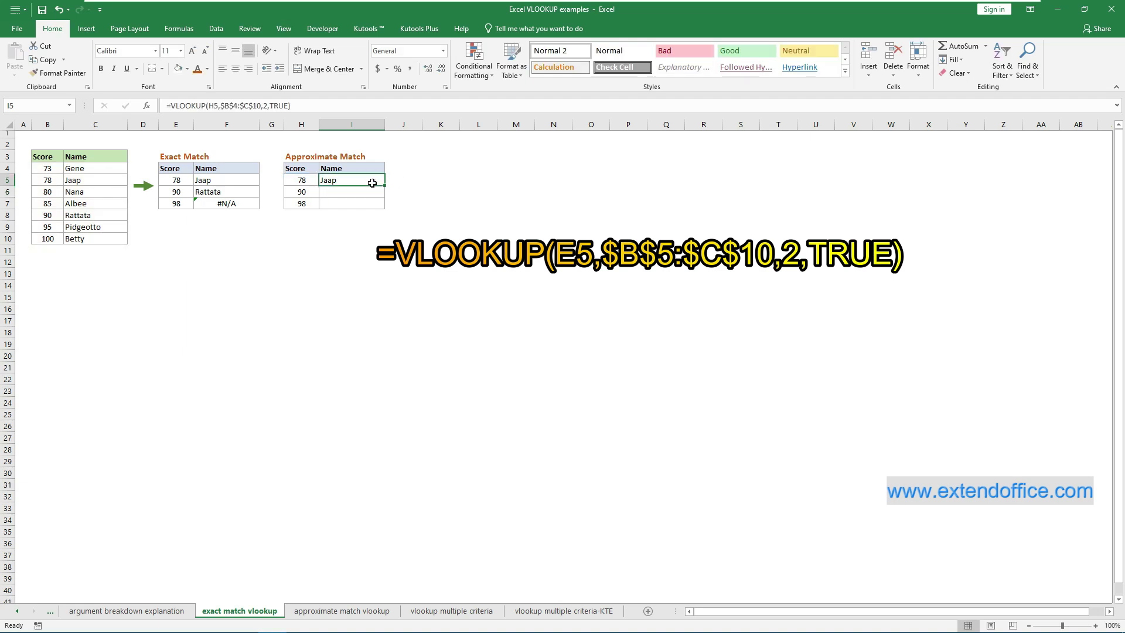
drag(385, 185, 378, 209)
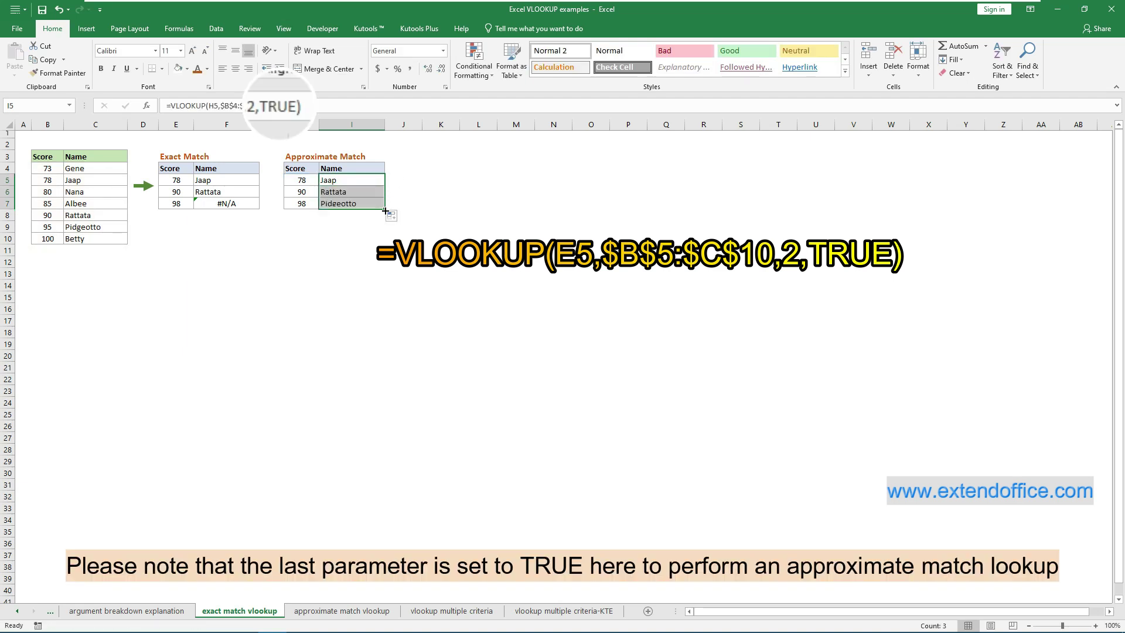
click(372, 203)
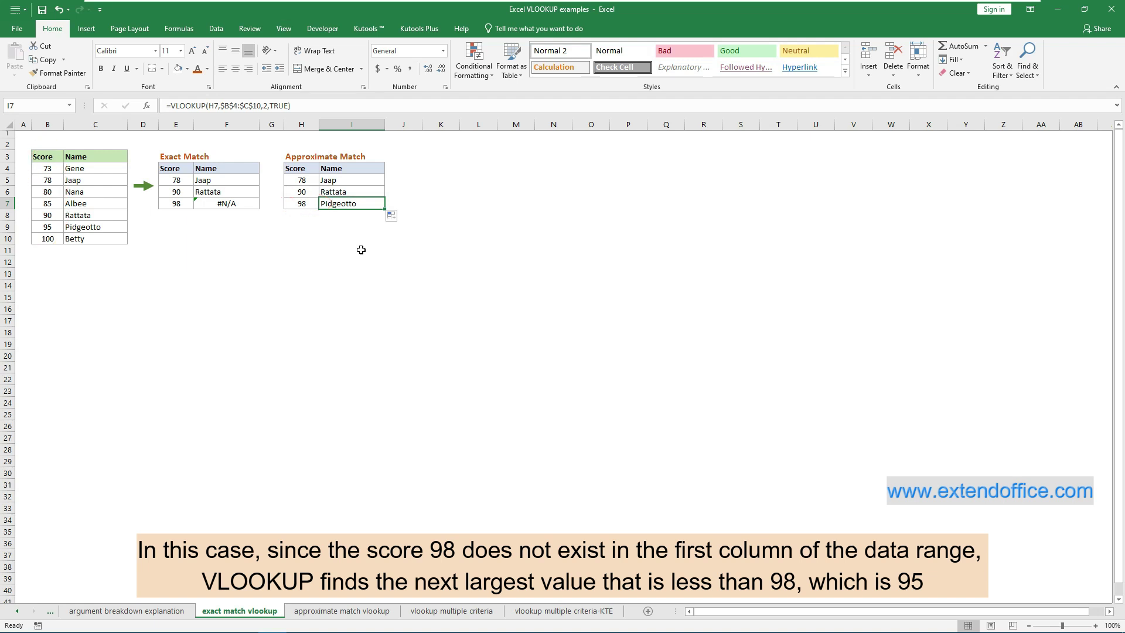
drag(47, 228, 94, 228)
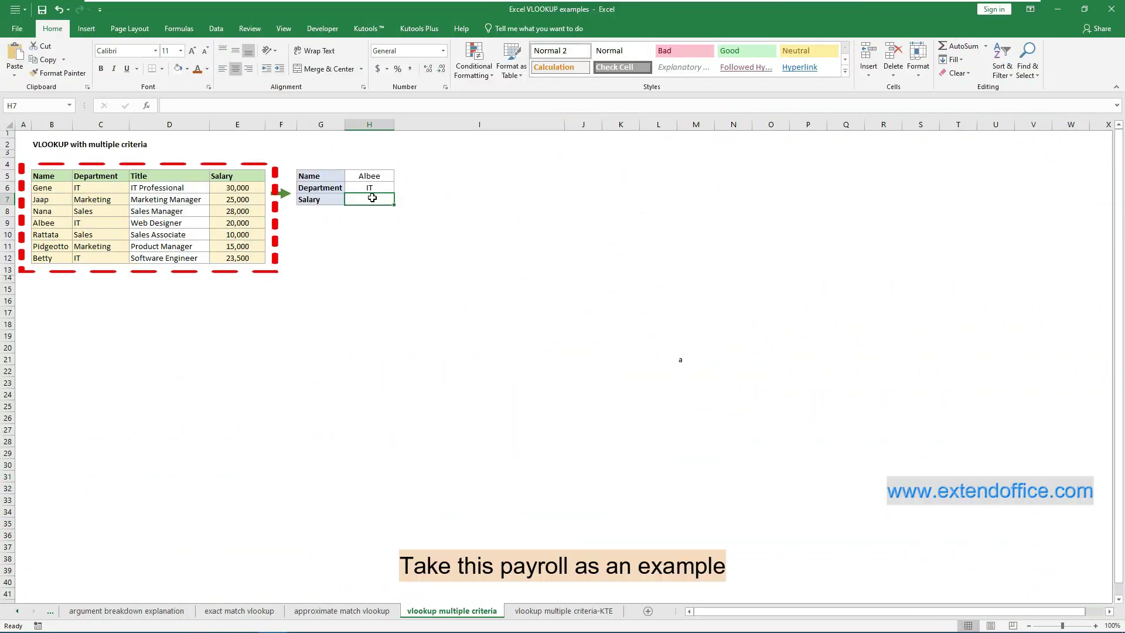
drag(240, 187, 255, 255)
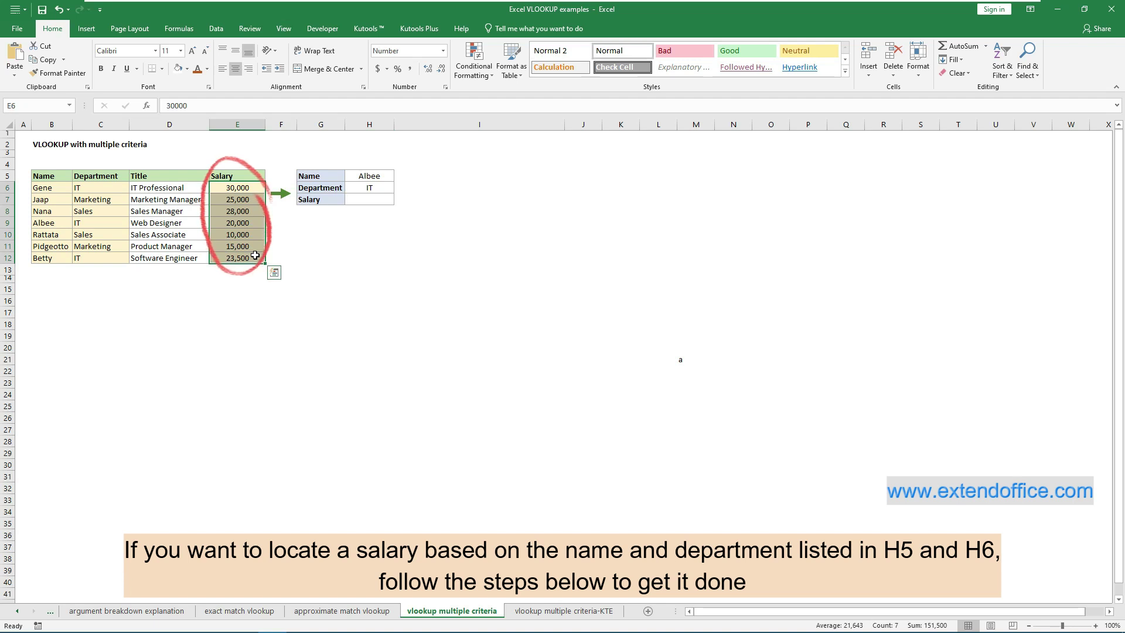
click(354, 175)
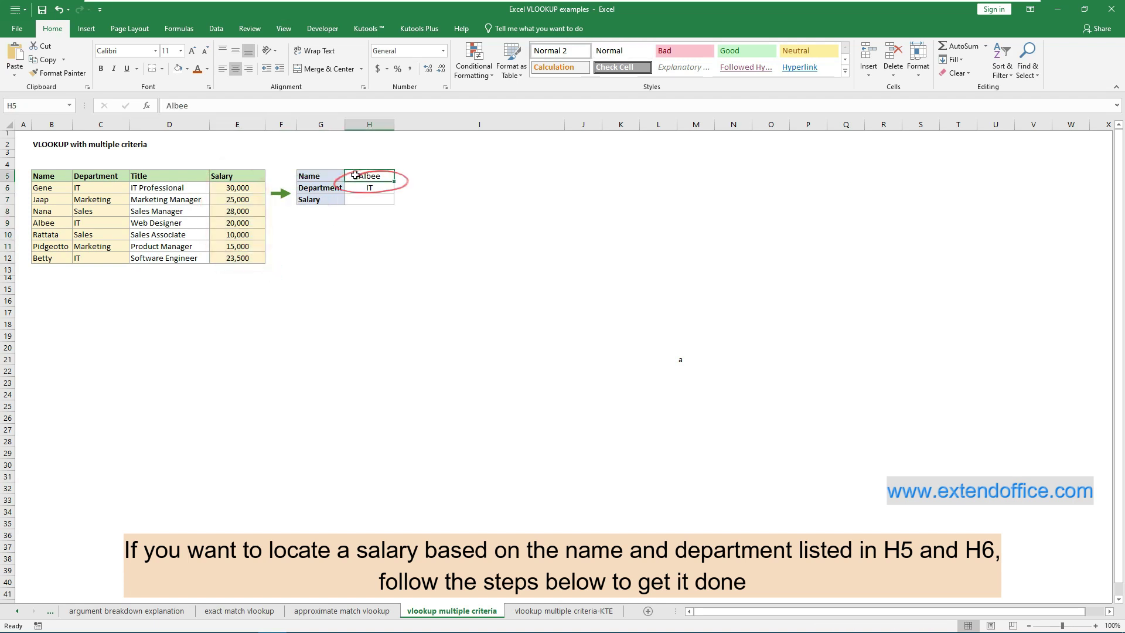
click(375, 186)
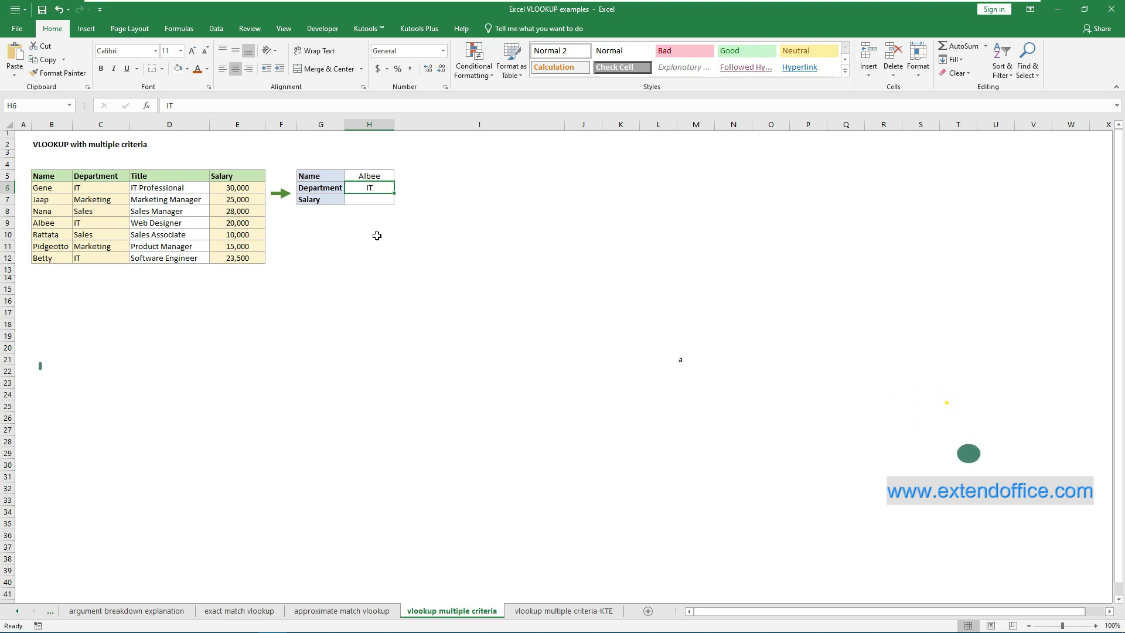
Step: Insert a new column B before the payroll table and head it Helper in B5
click(39, 125)
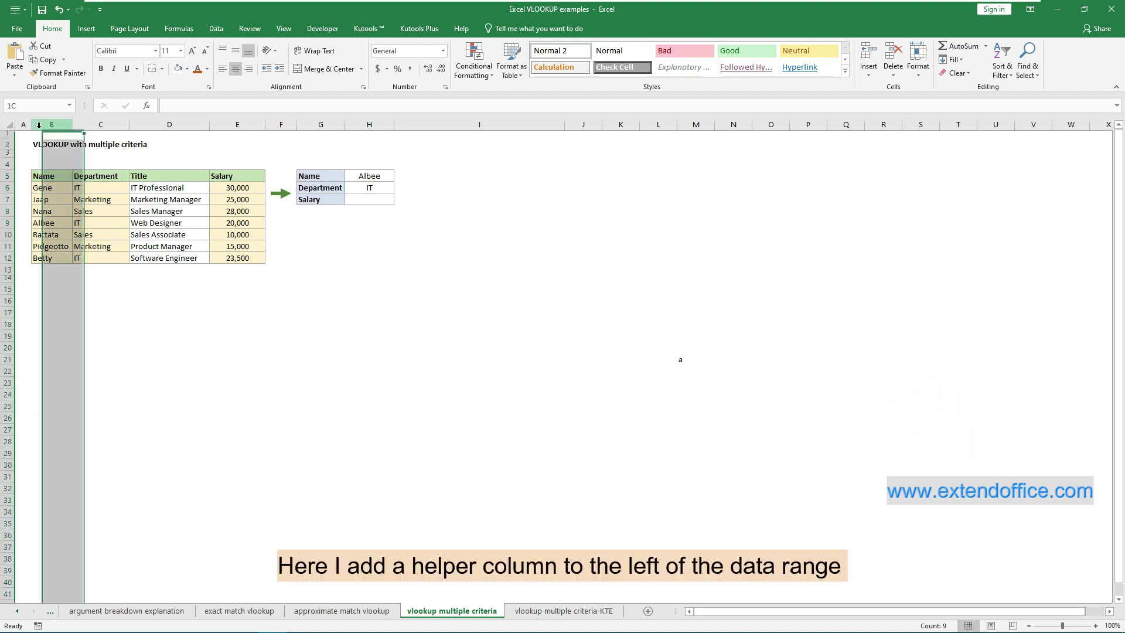
right_click(51, 131)
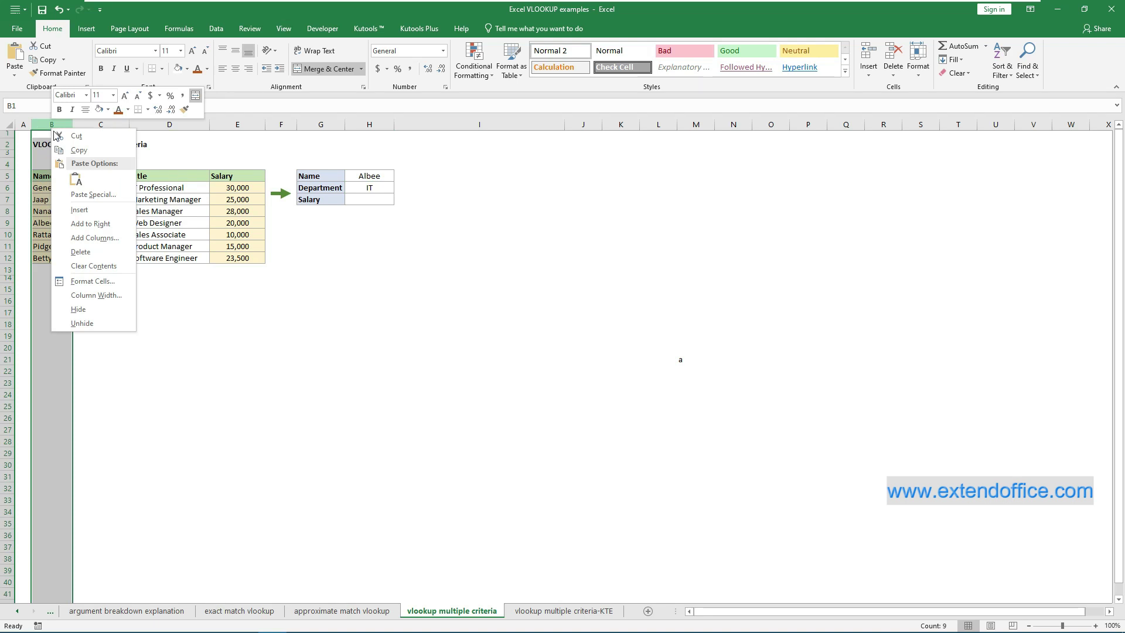
click(97, 210)
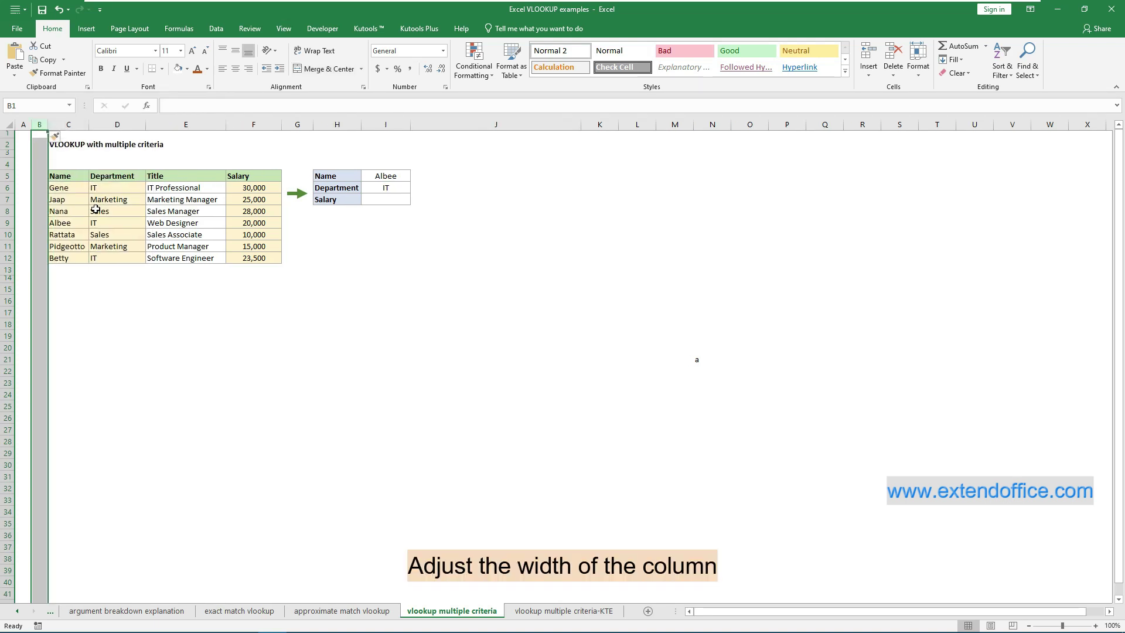
drag(48, 124, 93, 129)
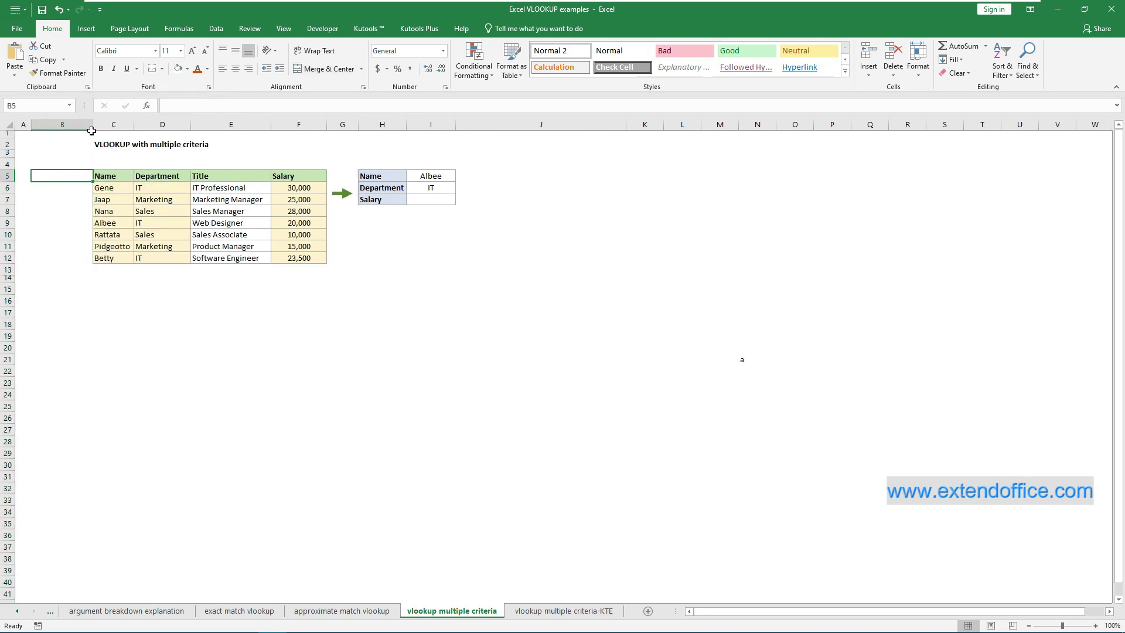
text(Helper)
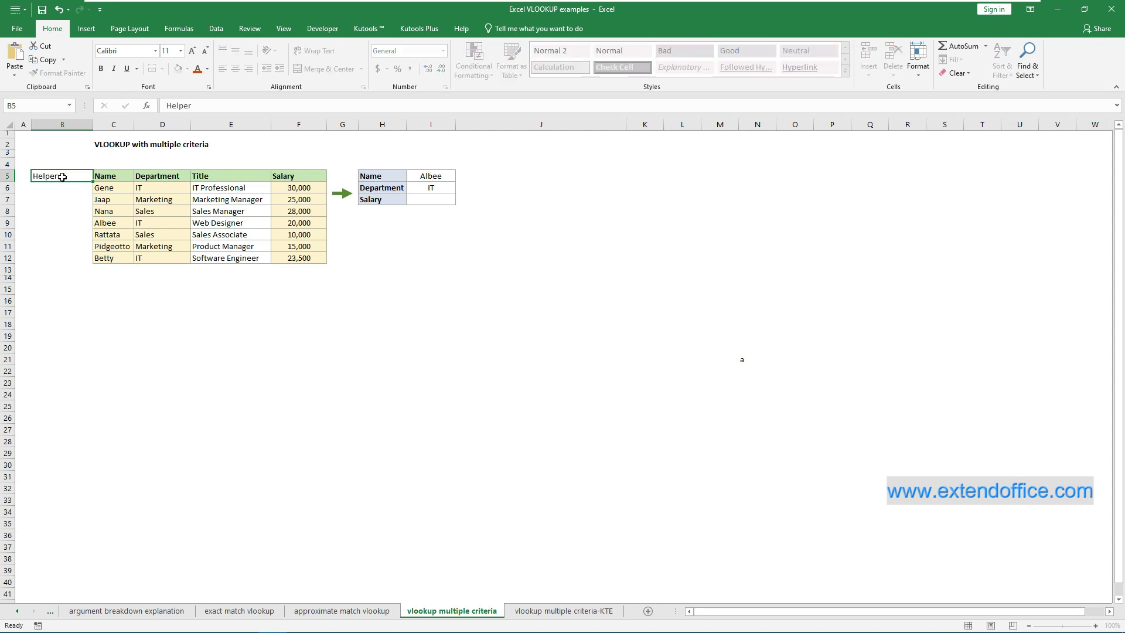
key(Return)
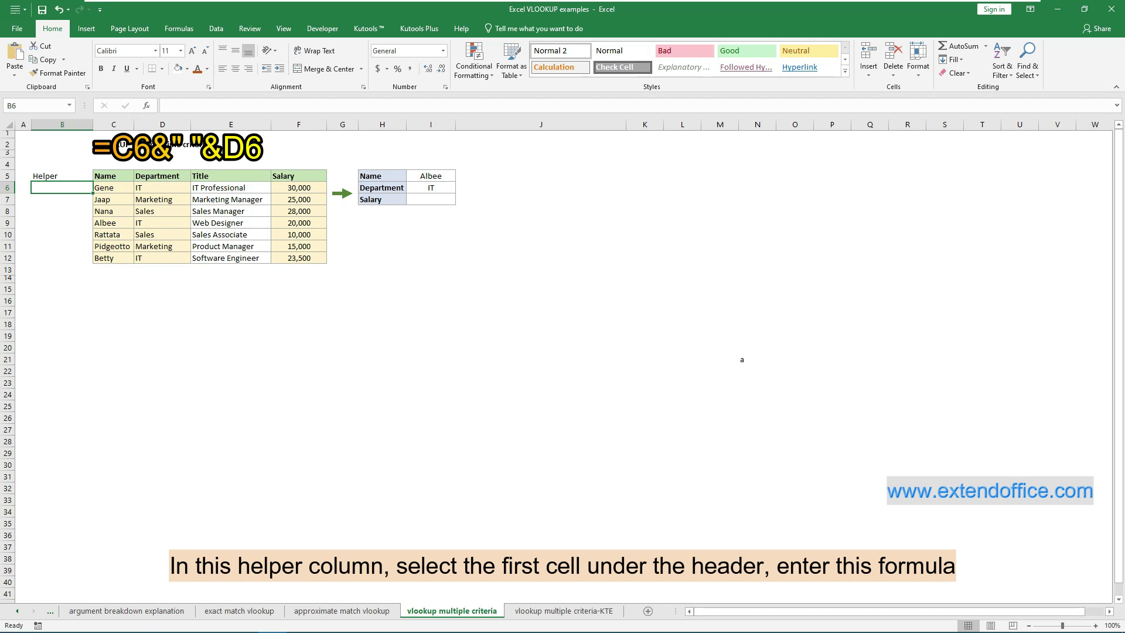
Step: Enter =C6&" "&D6 in B6, fill it down to B12, and autofit column B
text(=)
click(118, 188)
text(&" "&)
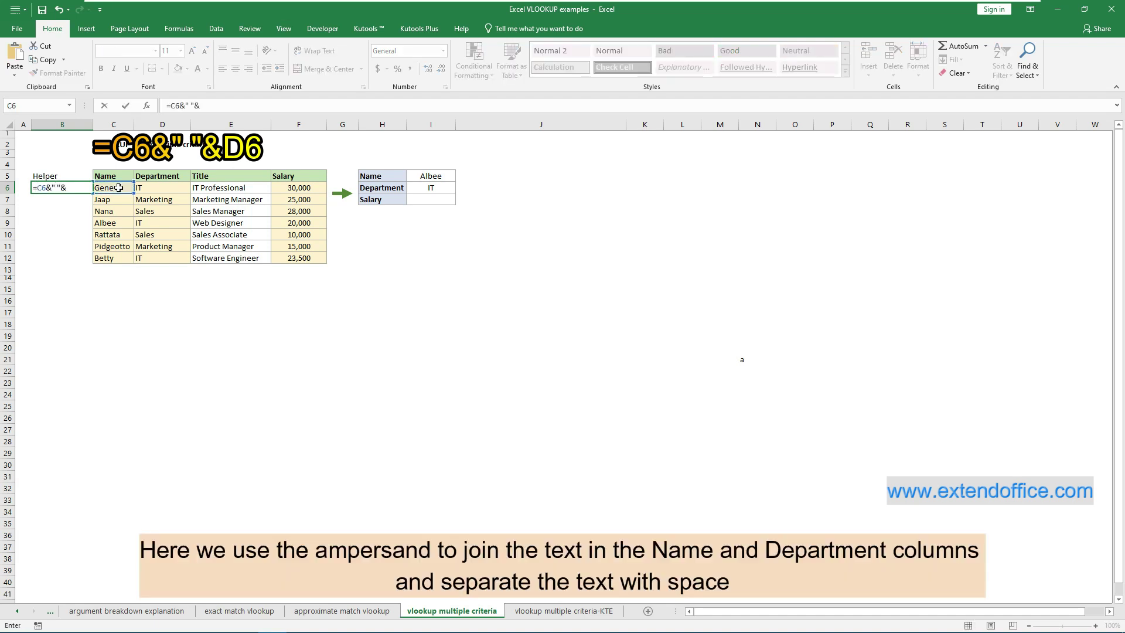
click(147, 188)
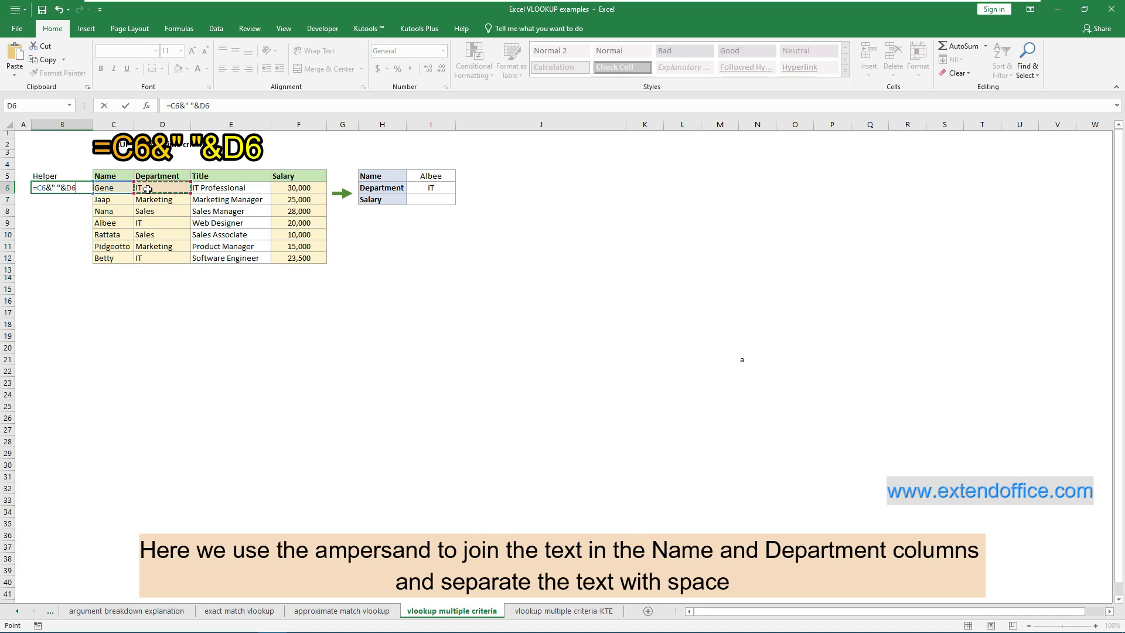
key(Return)
click(76, 188)
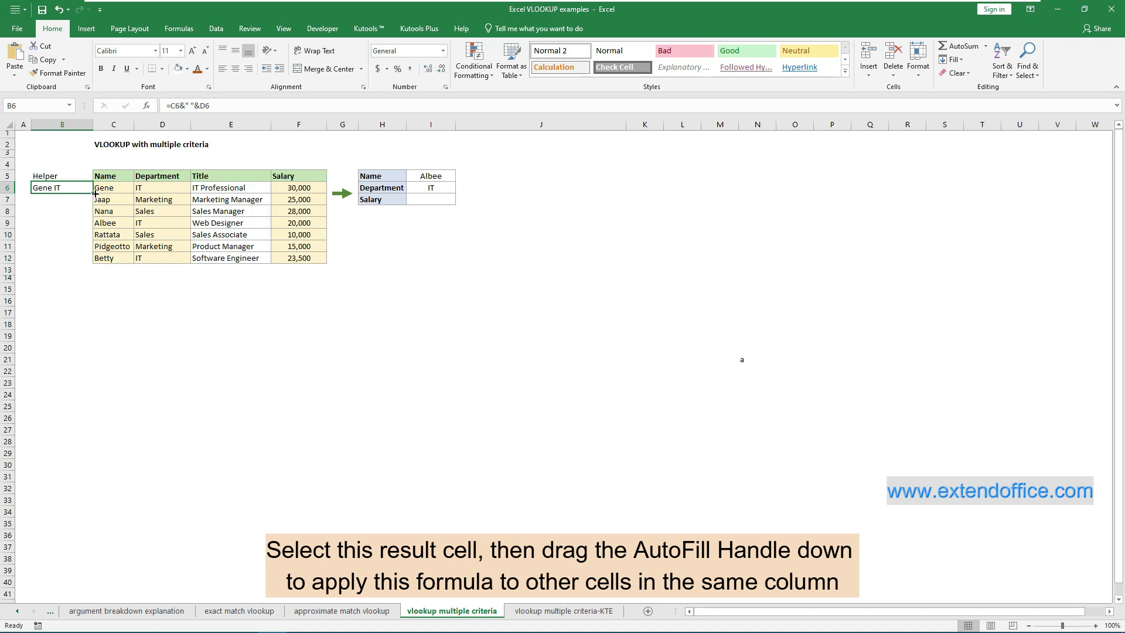
drag(95, 194, 89, 261)
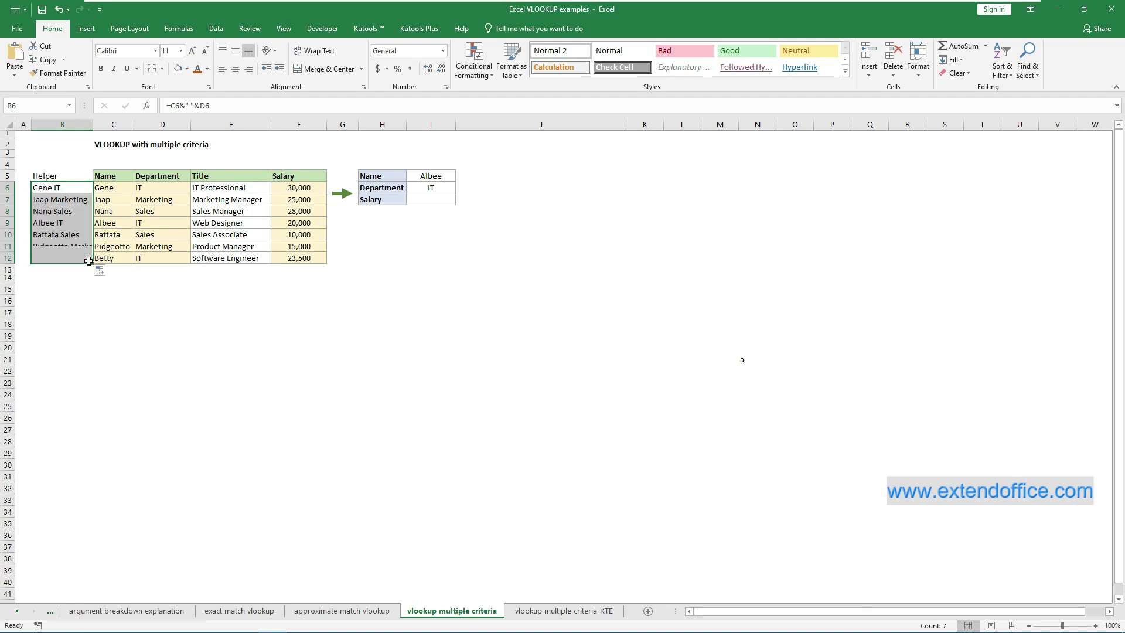
double_click(93, 124)
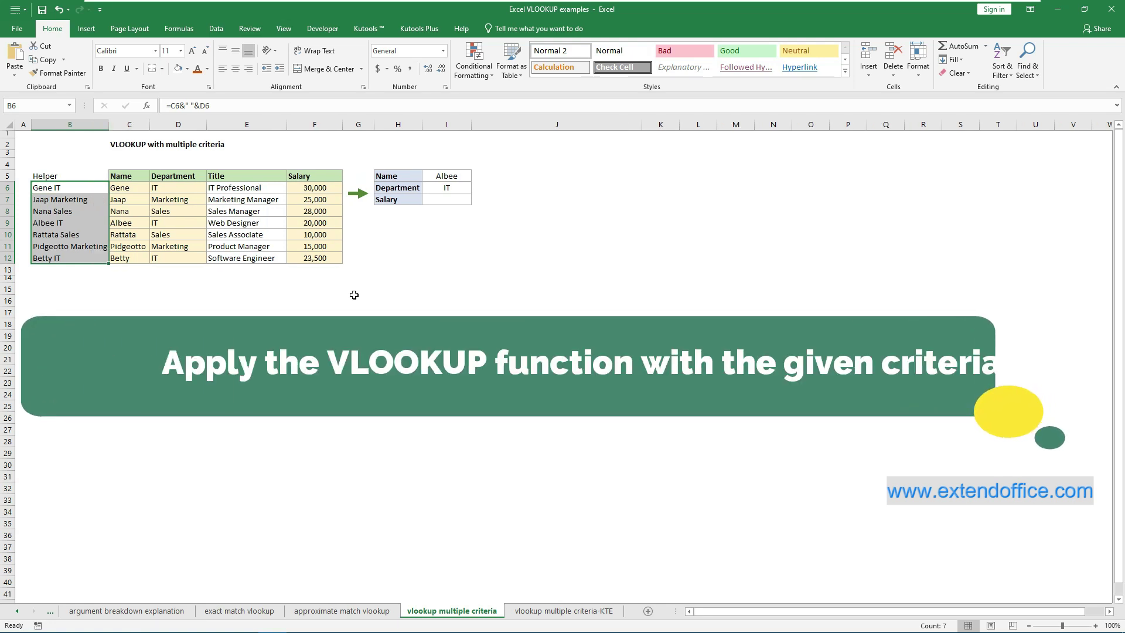
Step: Start a VLOOKUP in I7 whose lookup value joins I5 and I6 with a space
click(454, 202)
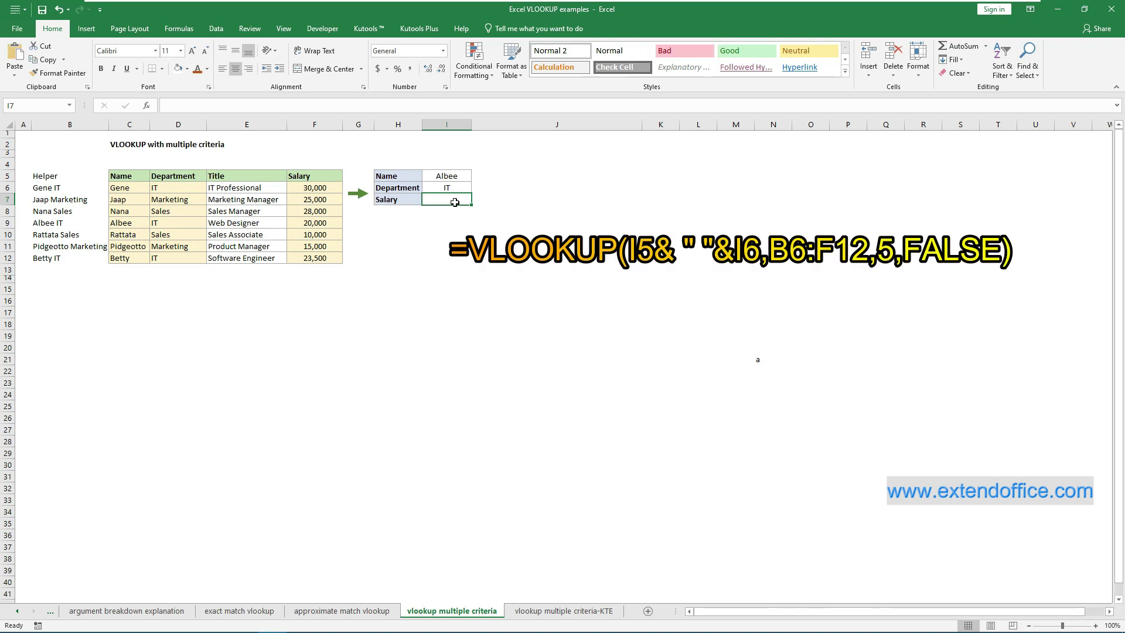
text(=vloo)
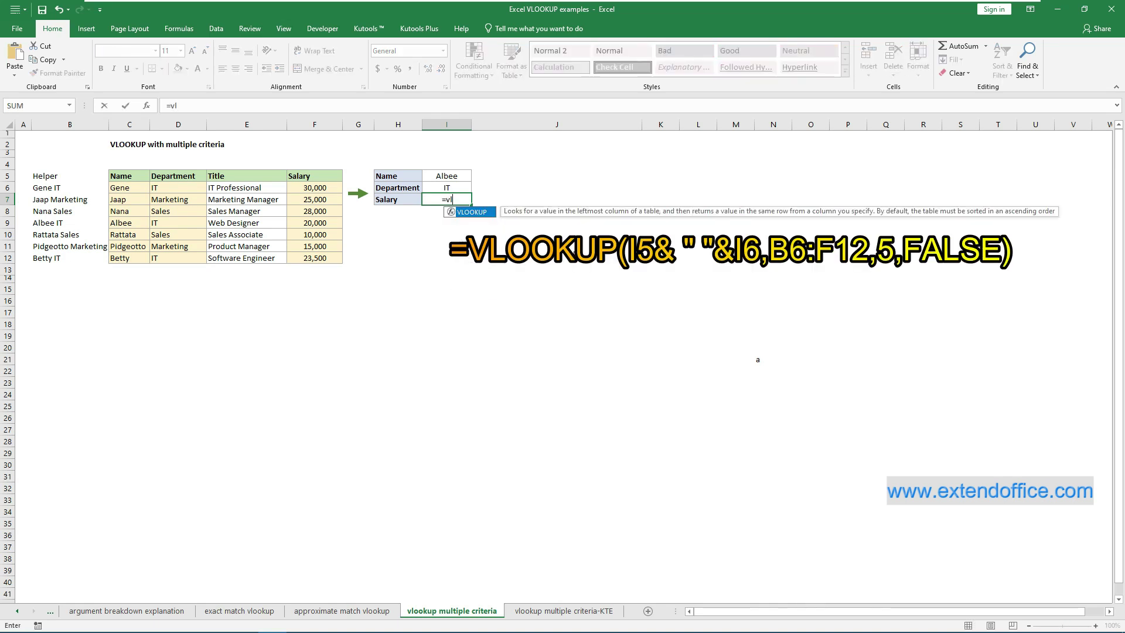
double_click(478, 213)
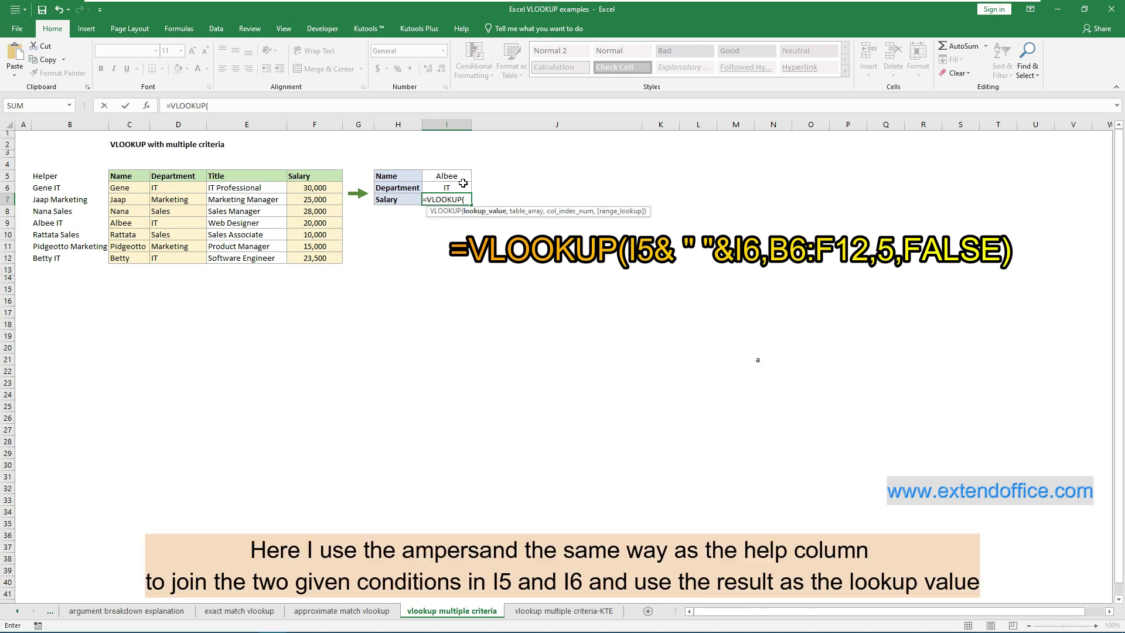
click(452, 175)
text(&")
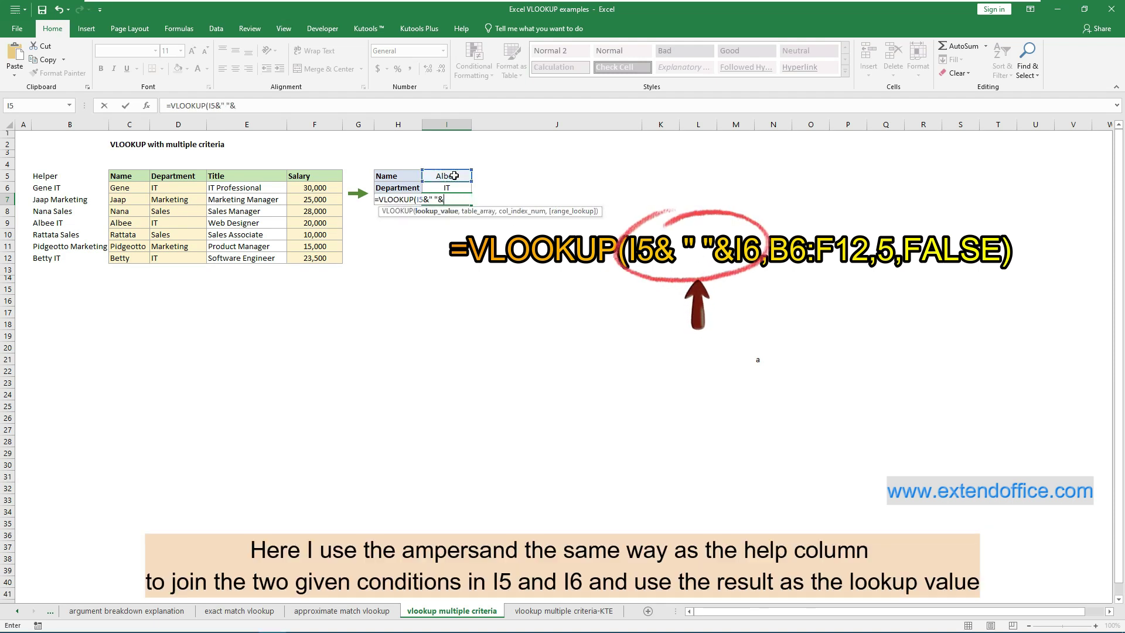
text( "&)
click(445, 188)
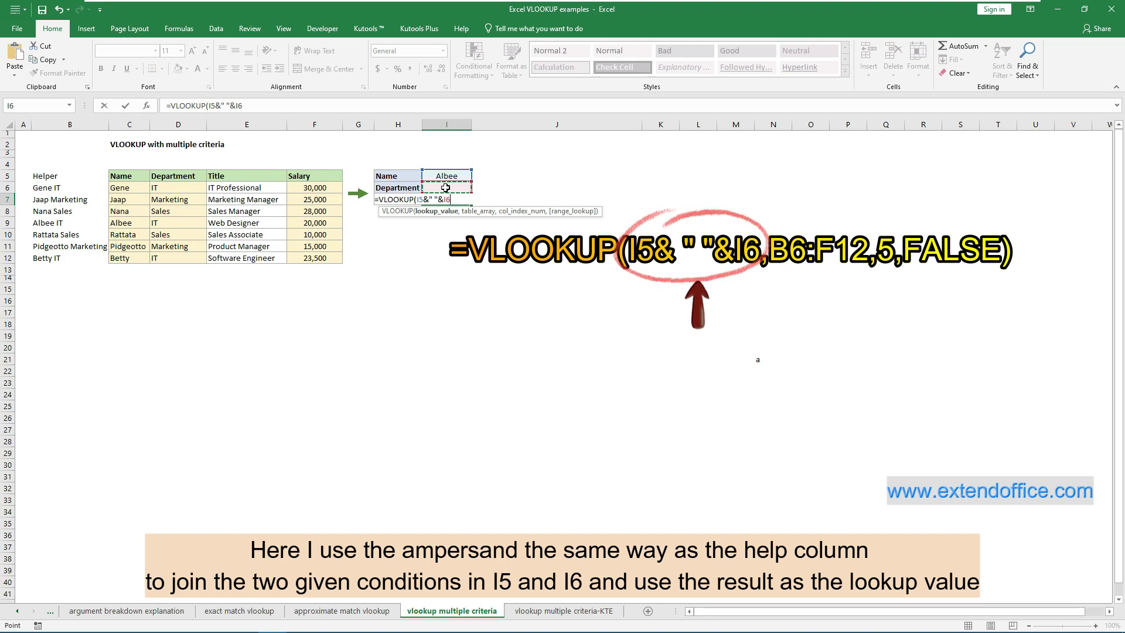
Step: Finish it with table B6:F12, column 5 and FALSE, returning salary 20000
text(,)
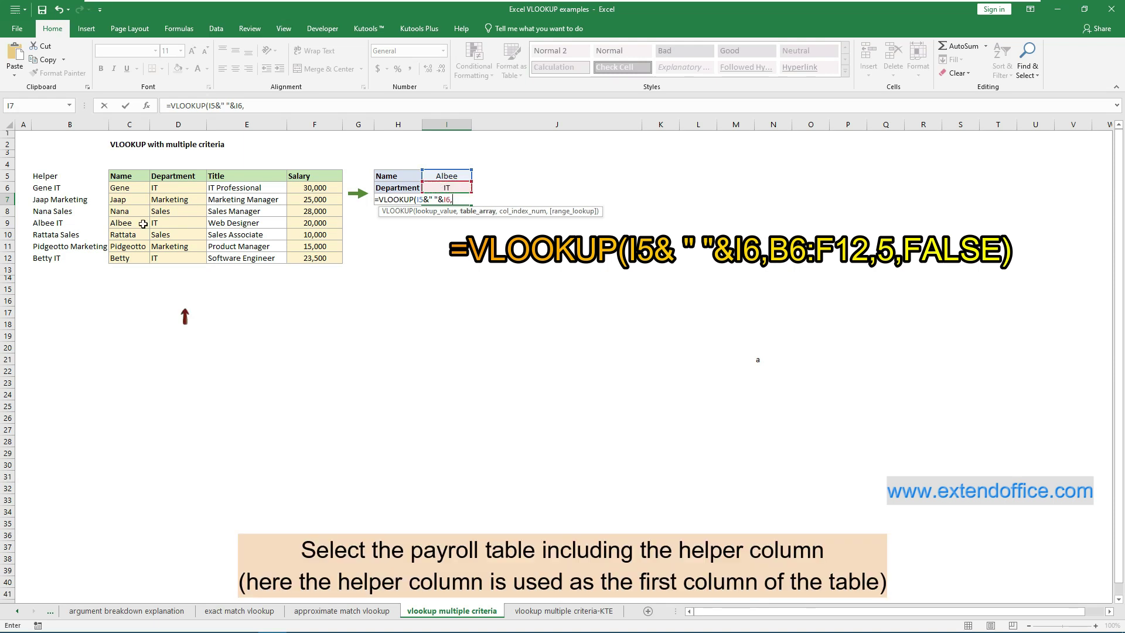
drag(50, 188, 317, 255)
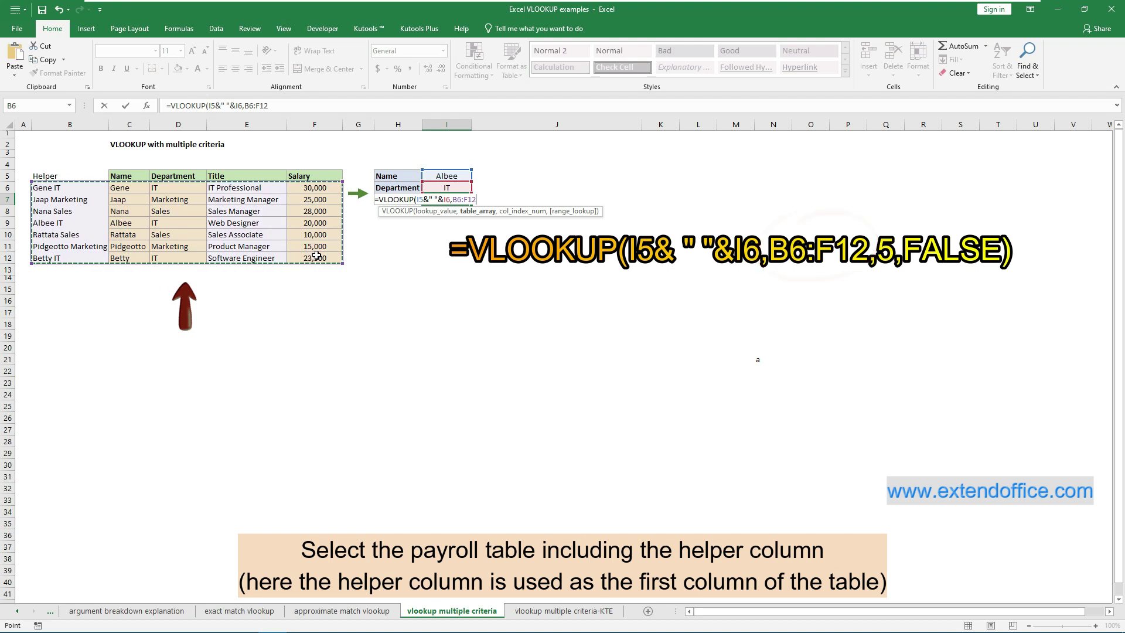
text(,)
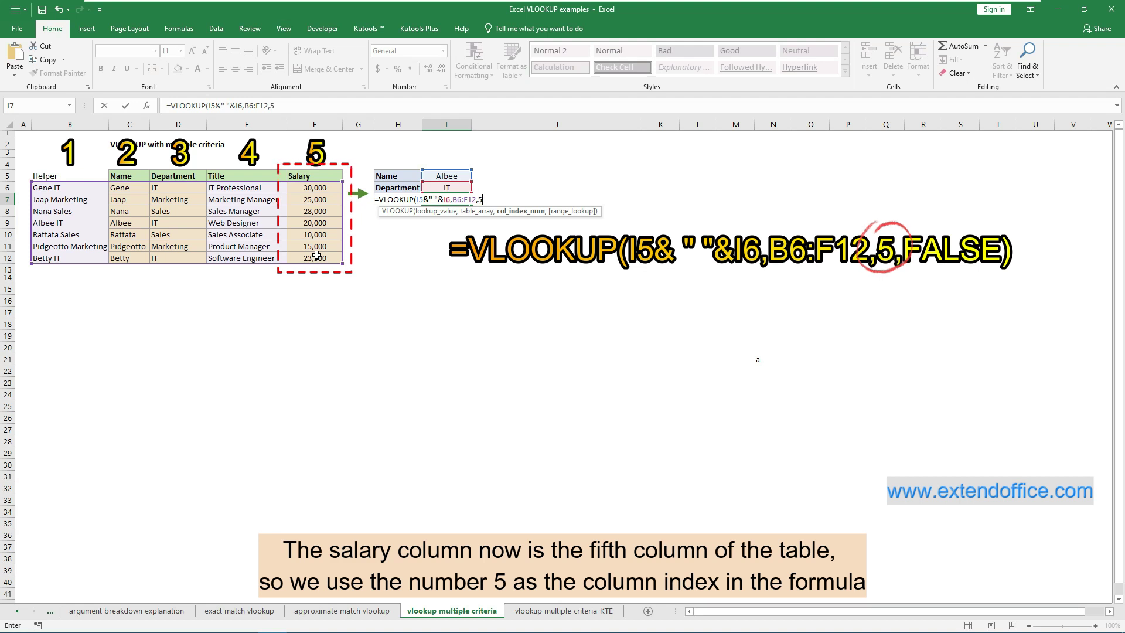
text(5,)
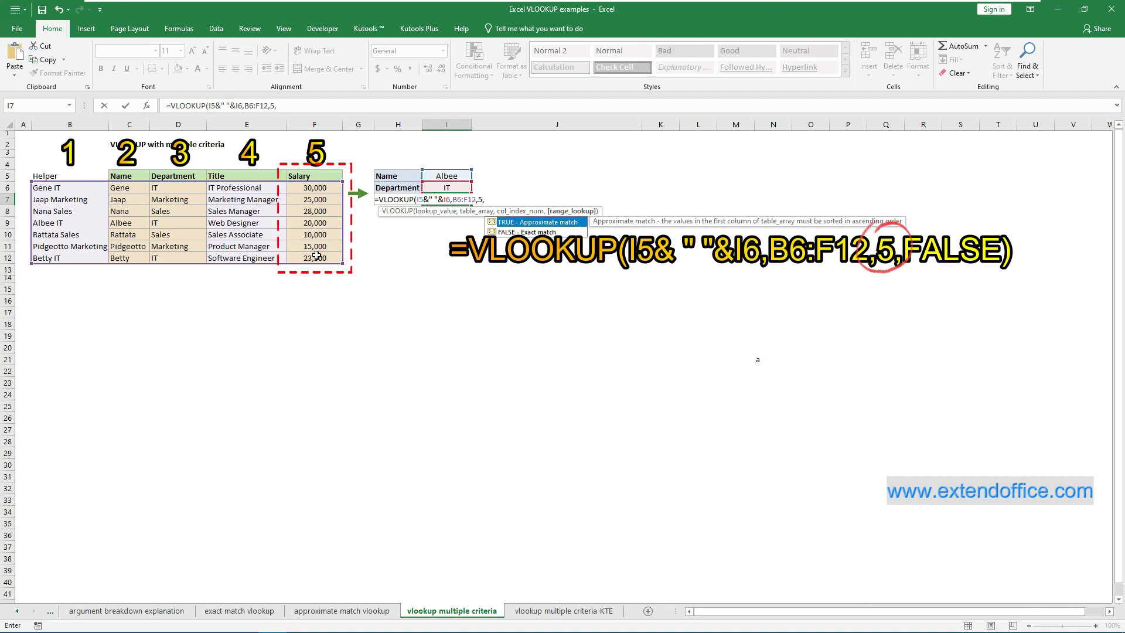
click(503, 231)
double_click(502, 230)
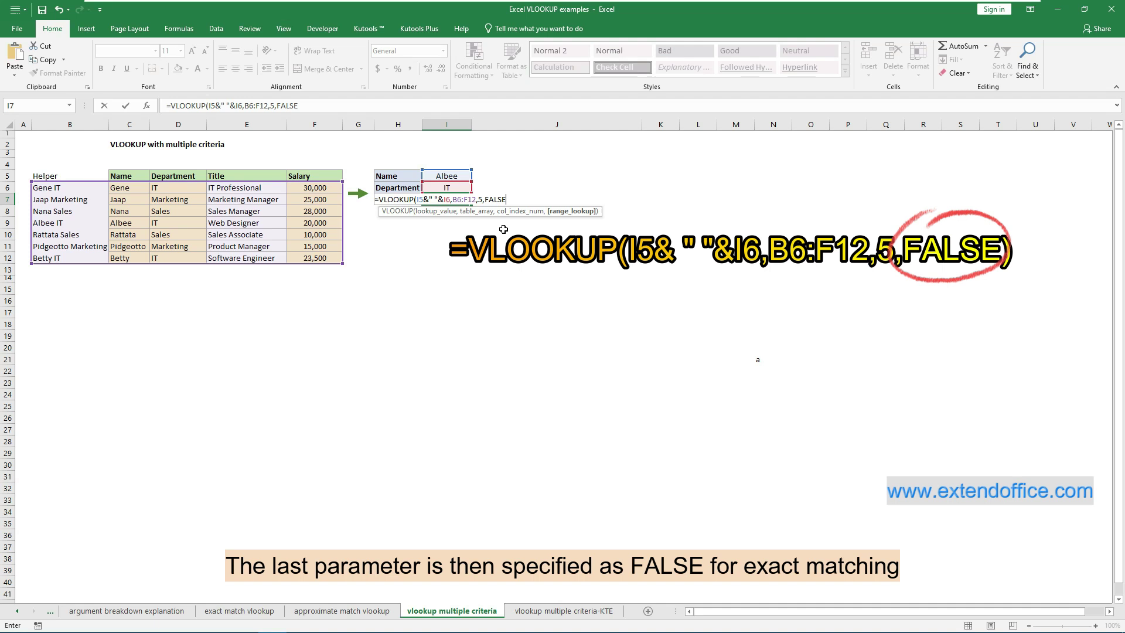
key(Return)
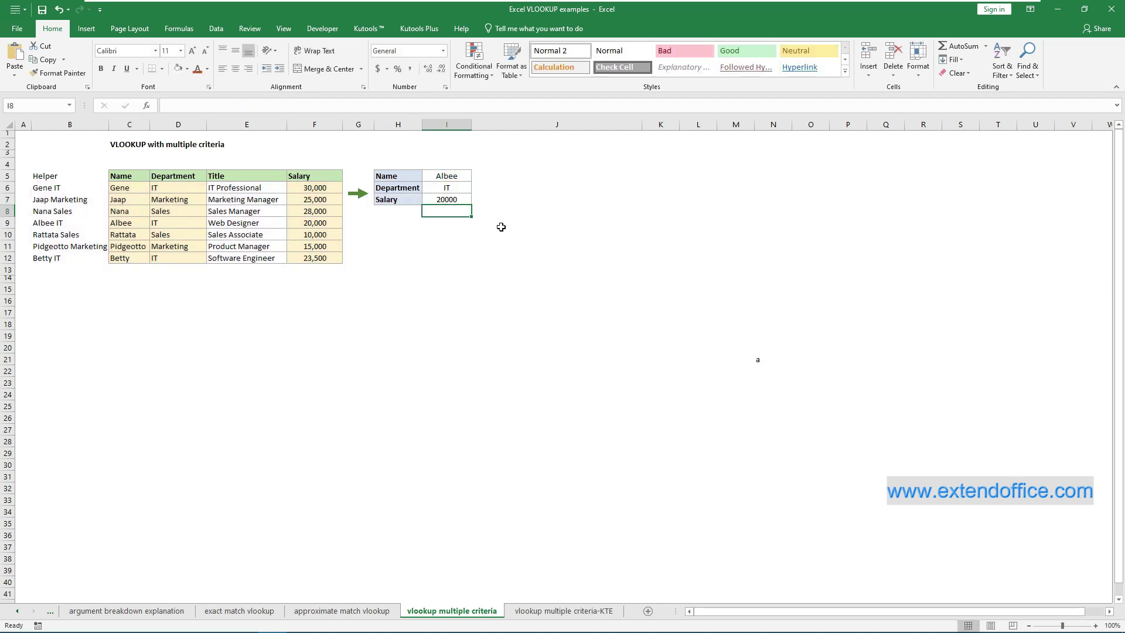
click(463, 200)
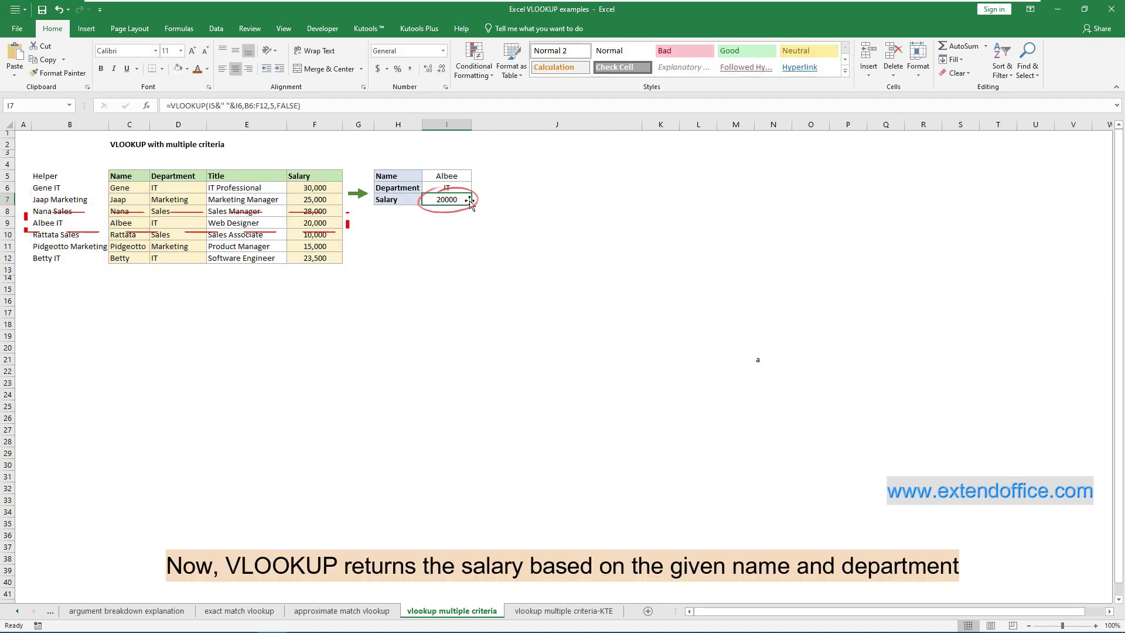